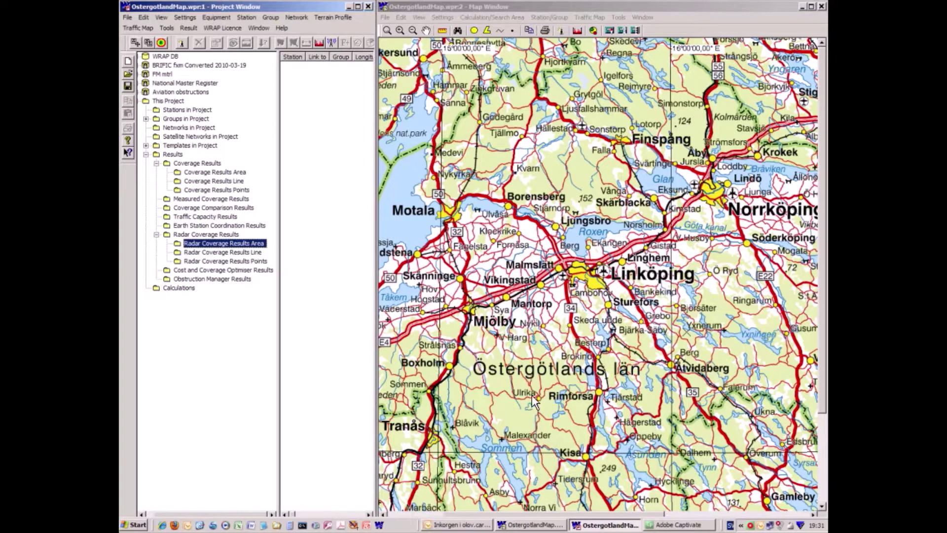
Step: Create a new station at Malmslätt, west of Linköping, from the WRAP DB template "Wrap Base station, analog"
{"action": "right_click", "coordinate": [526, 273]}
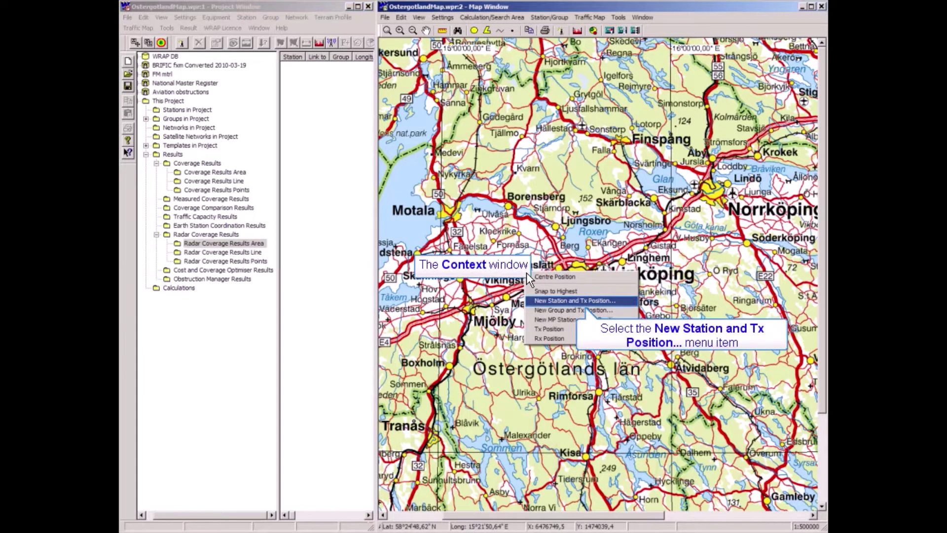
{"action": "left_click", "coordinate": [546, 301]}
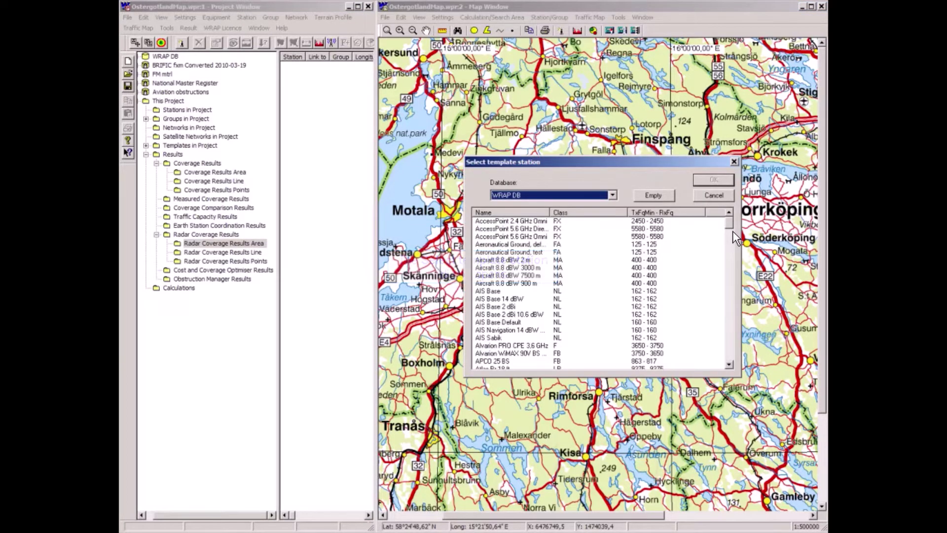
{"action": "left_click_drag", "start_coordinate": [733, 231], "coordinate": [726, 316]}
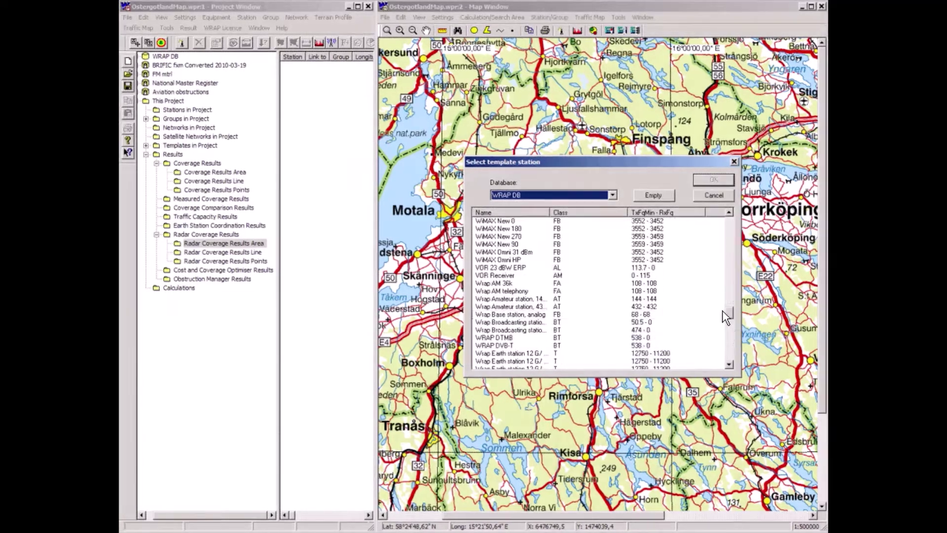
{"action": "double_click", "coordinate": [517, 316]}
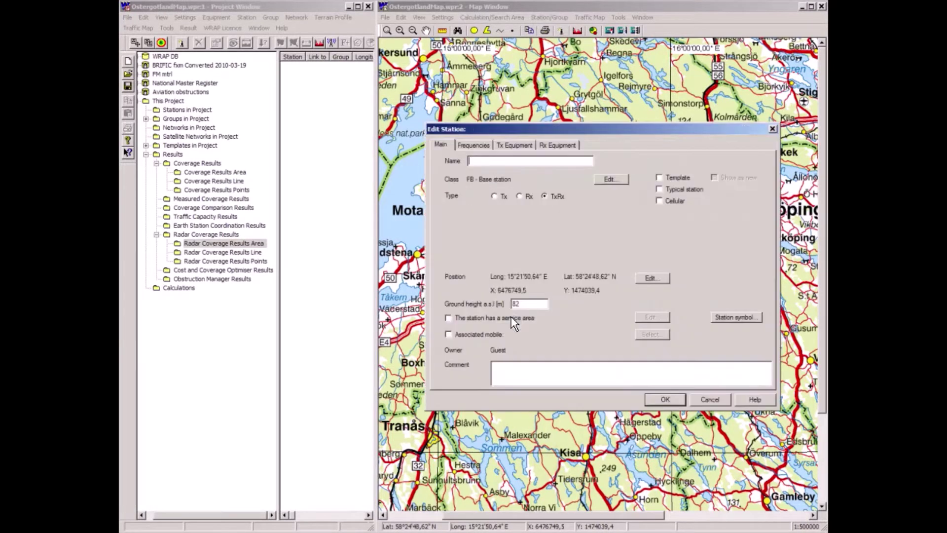
Step: Name the station Base 1, review its frequencies and transmitter equipment, and save it
{"action": "type", "text": "Base 1"}
{"action": "left_click", "coordinate": [473, 145]}
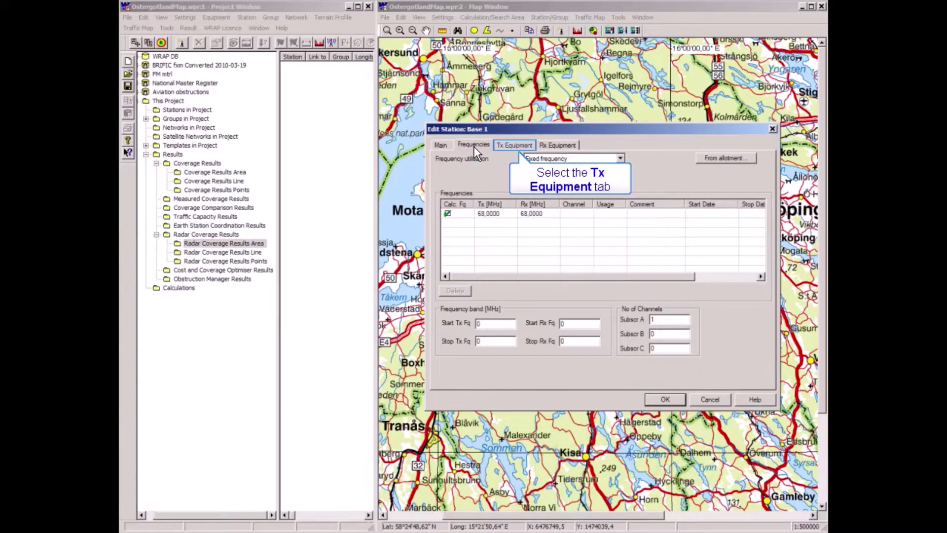
{"action": "left_click", "coordinate": [525, 147]}
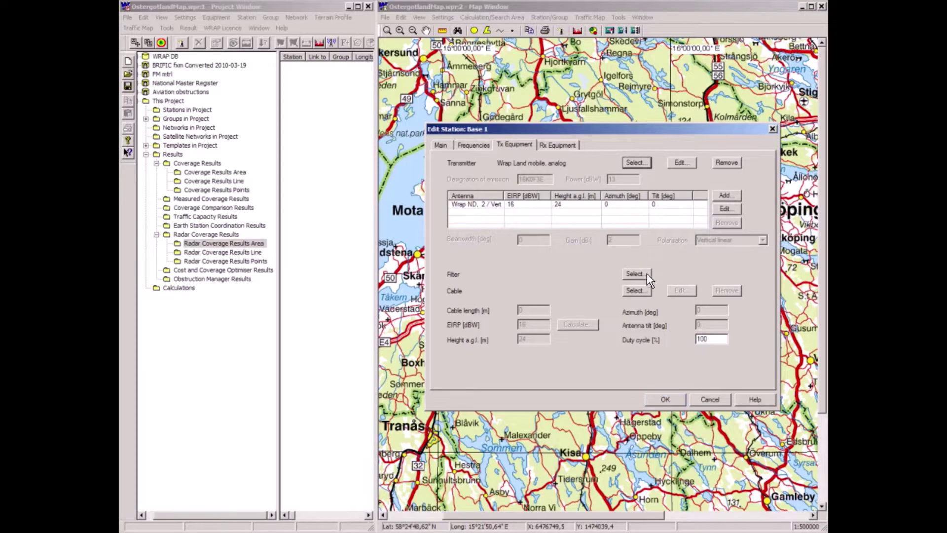
{"action": "left_click", "coordinate": [659, 400]}
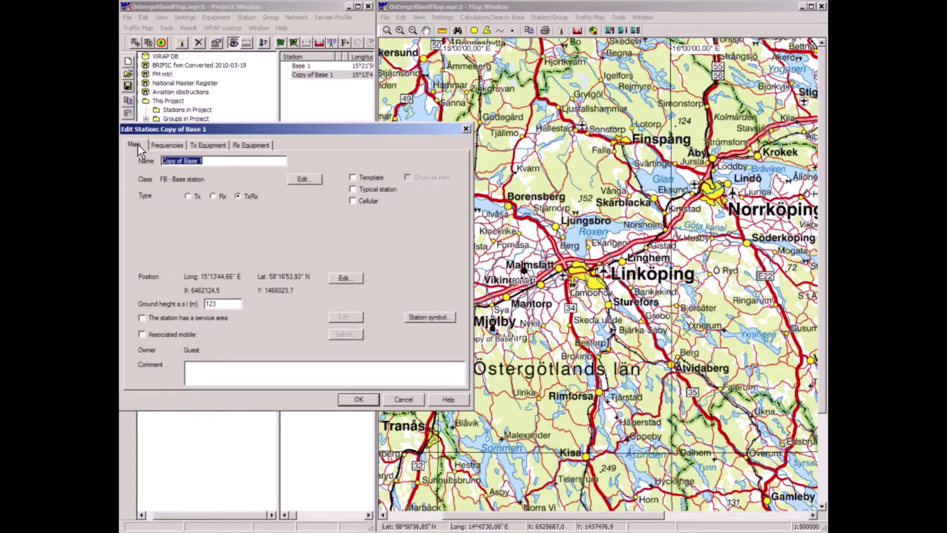
Step: Rename the copied station Base 2 and move it on the map to just west of Mjölby
{"action": "type", "text": "Base 2"}
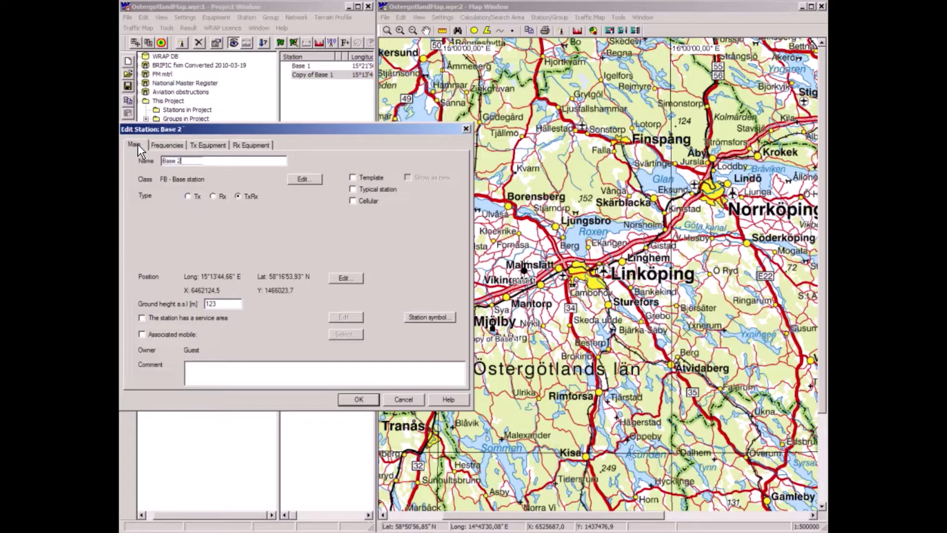
{"action": "key", "text": "Return"}
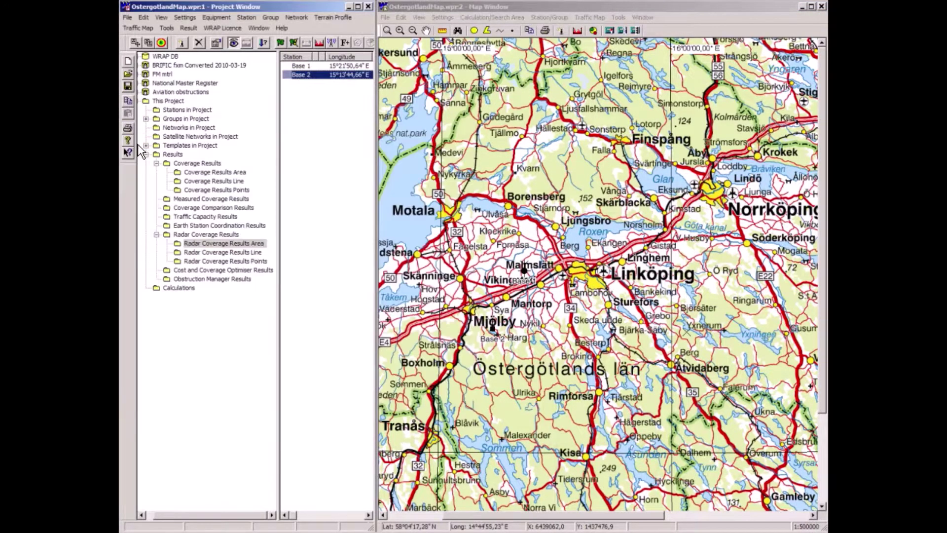
{"action": "left_click", "coordinate": [460, 322]}
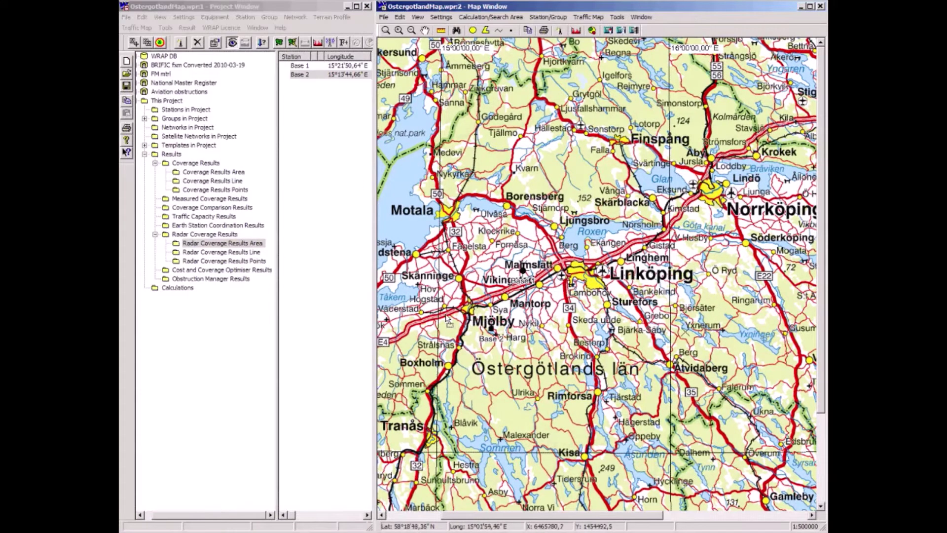
{"action": "left_click", "coordinate": [443, 317]}
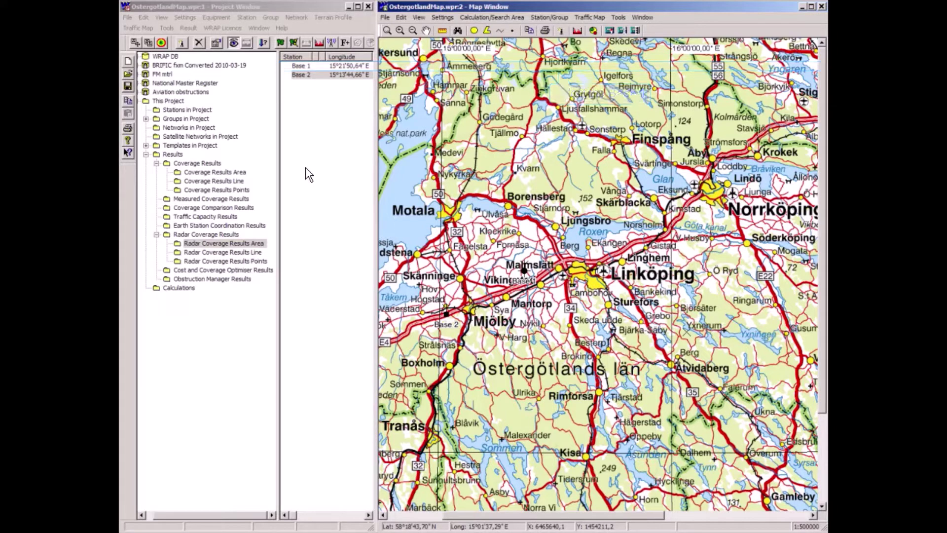
Step: Create a new network named Net with a main frequency of 68 MHz
{"action": "left_click", "coordinate": [298, 67]}
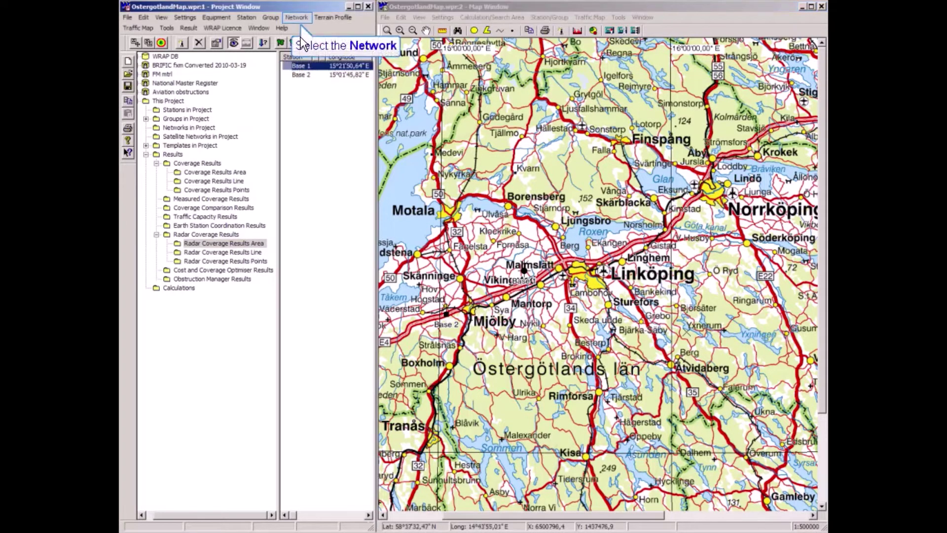
{"action": "left_click", "coordinate": [301, 19]}
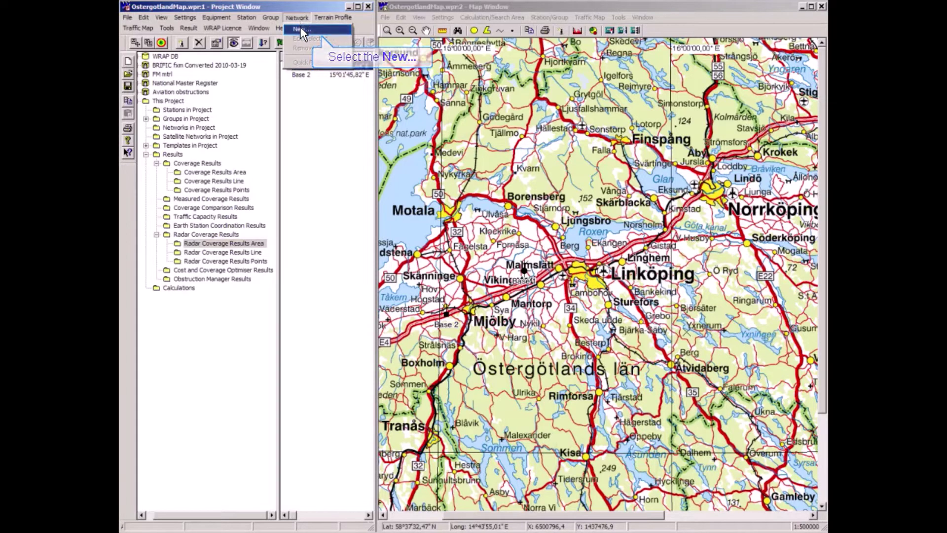
{"action": "left_click", "coordinate": [301, 30]}
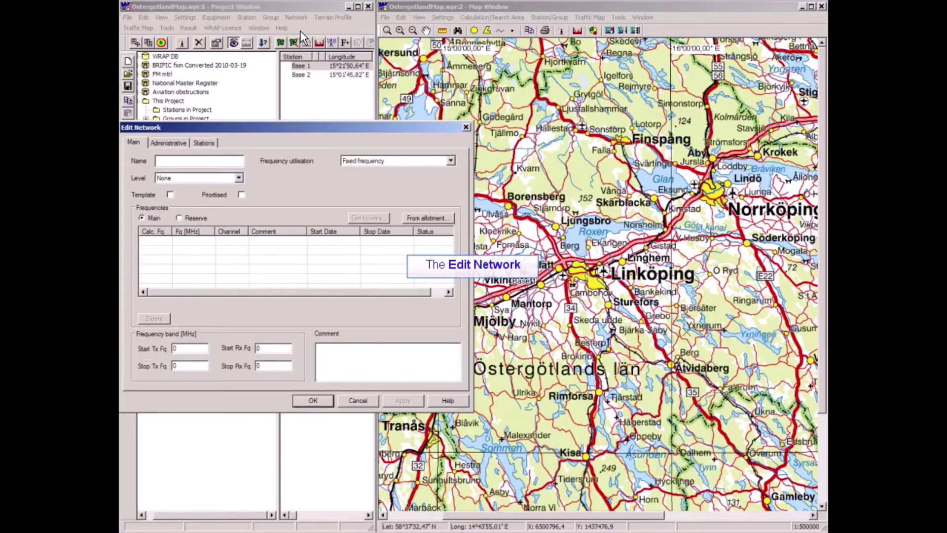
{"action": "type", "text": "Net"}
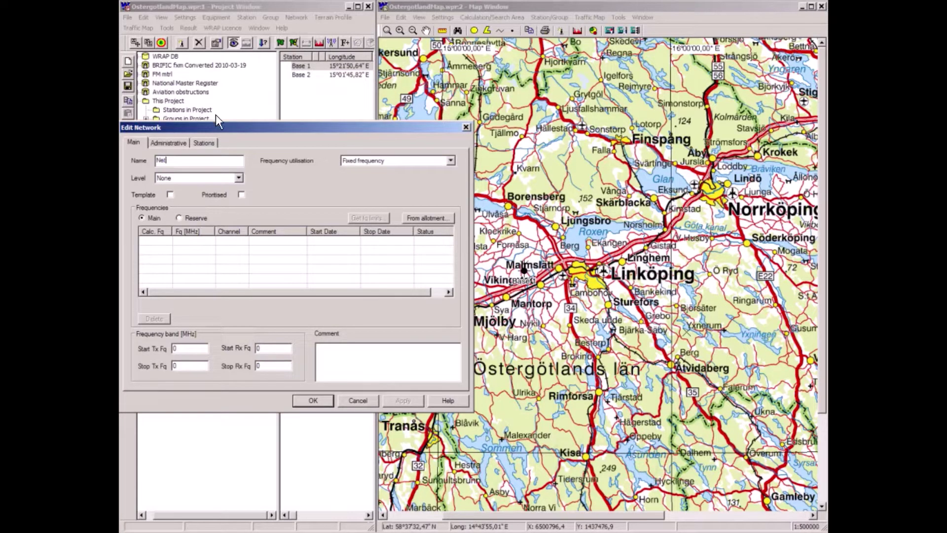
{"action": "left_click", "coordinate": [203, 243]}
{"action": "type", "text": "68"}
{"action": "key", "text": "Tab"}
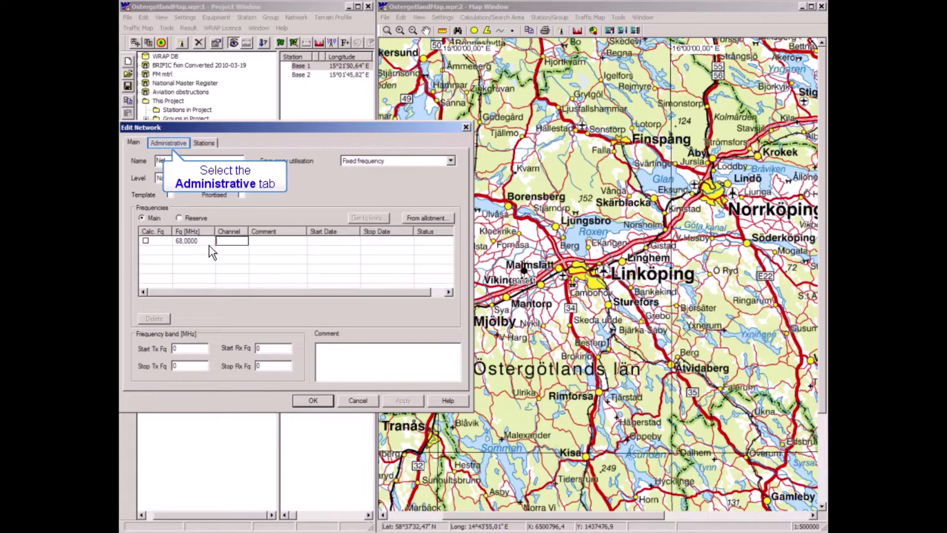
Step: Make the network compatible with all station classes, add Base 1 and Base 2 to it, and save it
{"action": "left_click", "coordinate": [168, 143]}
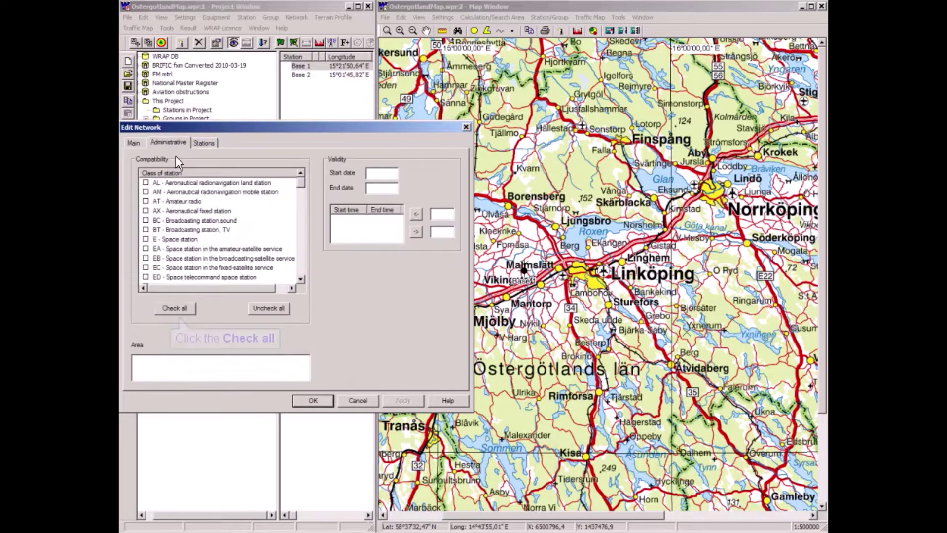
{"action": "left_click", "coordinate": [175, 309]}
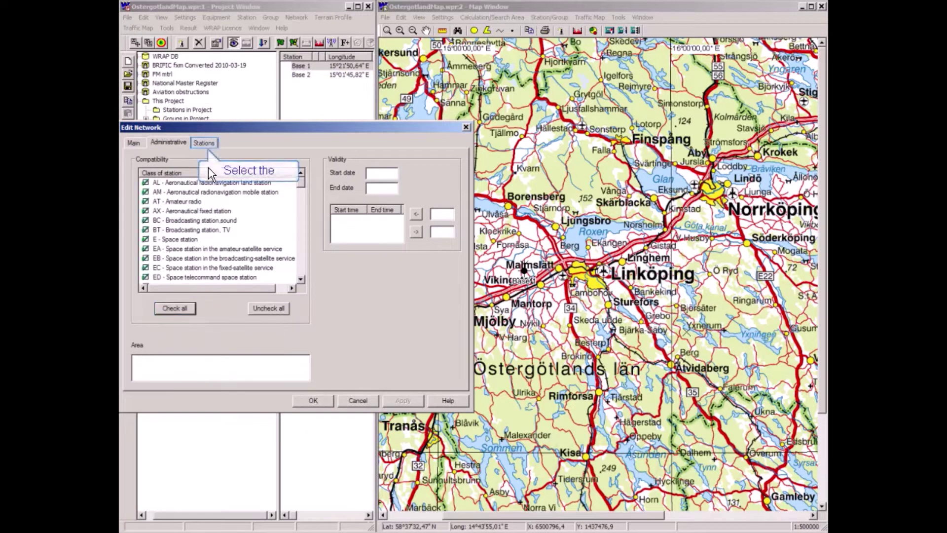
{"action": "left_click", "coordinate": [203, 143]}
{"action": "left_click", "coordinate": [330, 189]}
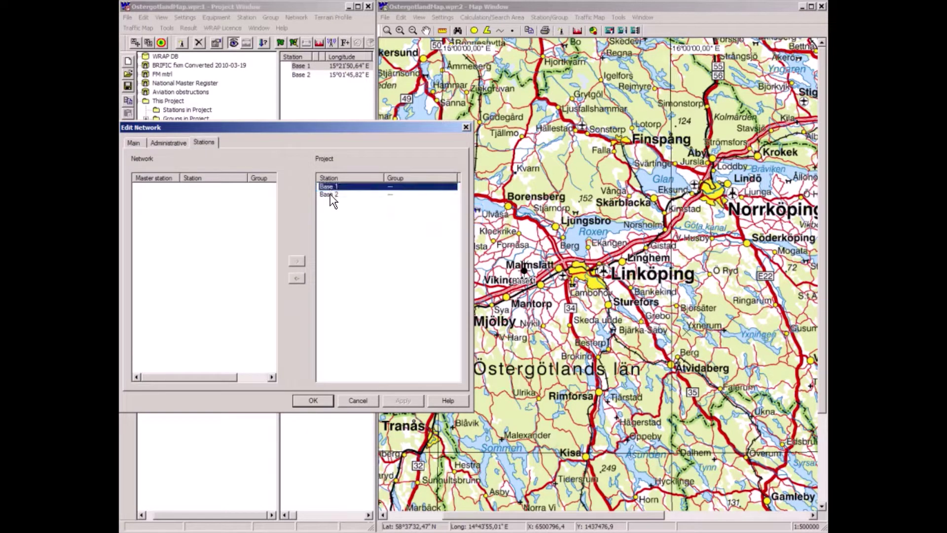
{"action": "left_click", "coordinate": [297, 279]}
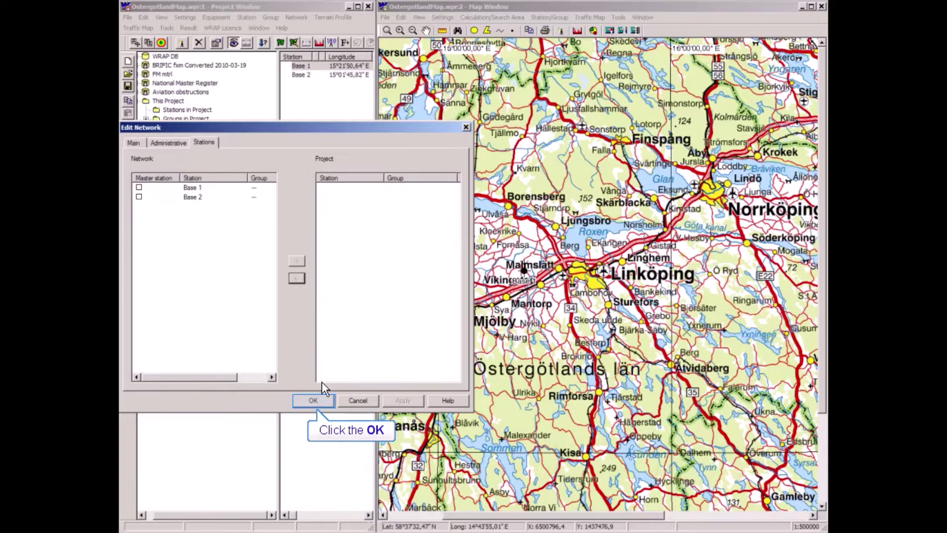
{"action": "left_click", "coordinate": [314, 400]}
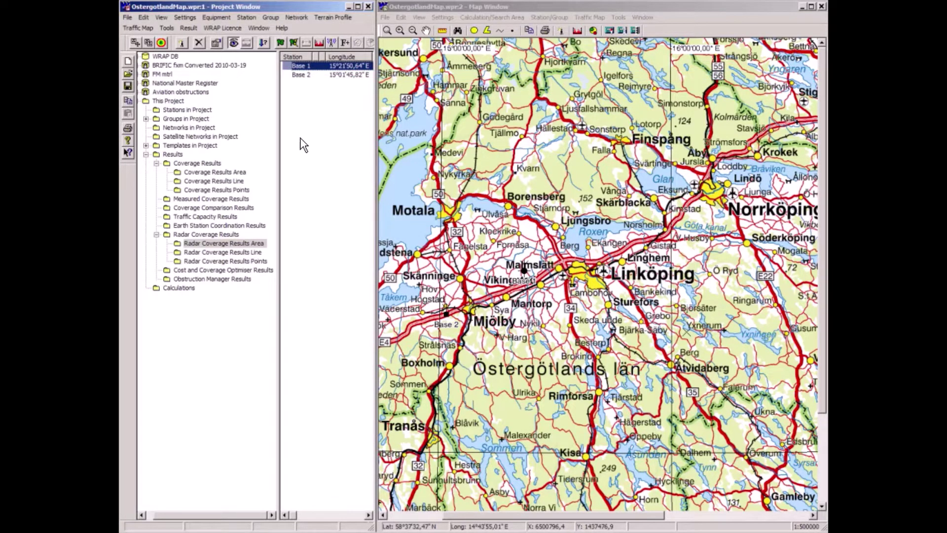
Step: Run single-station S/I coverage calculations for Base 1 and Base 2, replacing NNN in the description with "Without jammer"
{"action": "left_click", "coordinate": [303, 74], "text": "ctrl"}
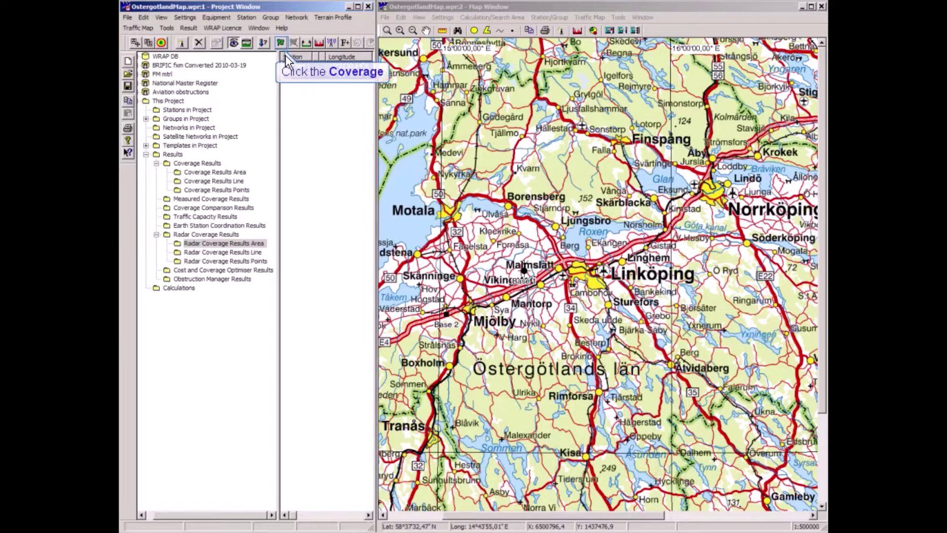
{"action": "left_click", "coordinate": [246, 42]}
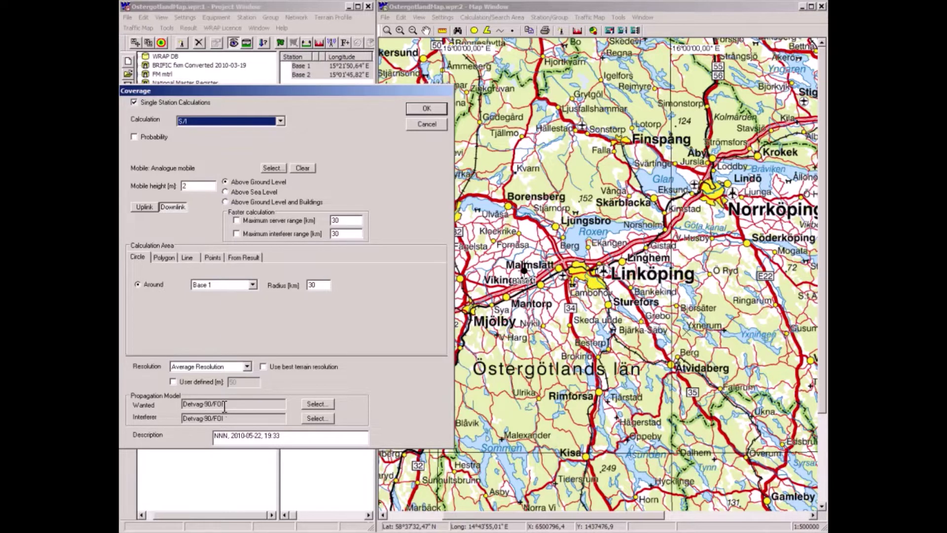
{"action": "double_click", "coordinate": [221, 436]}
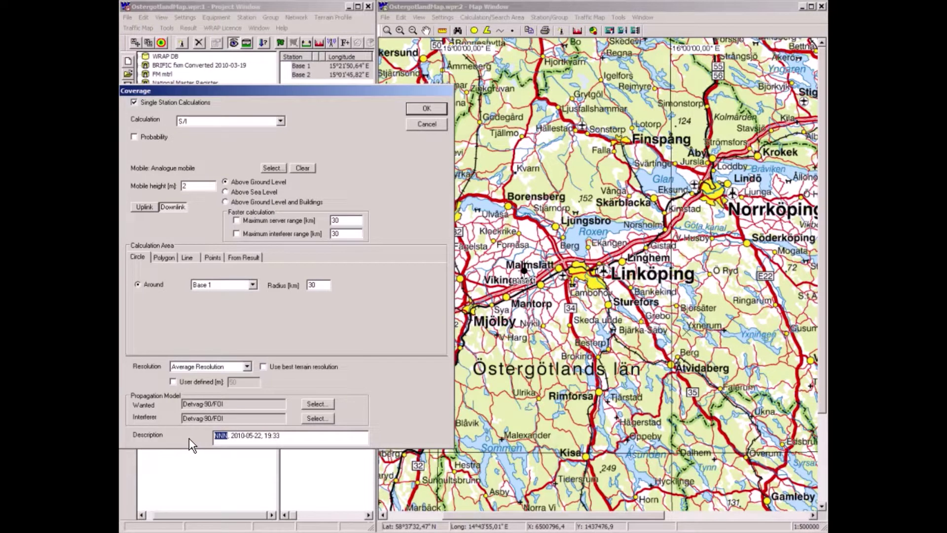
{"action": "type", "text": "Without jammer"}
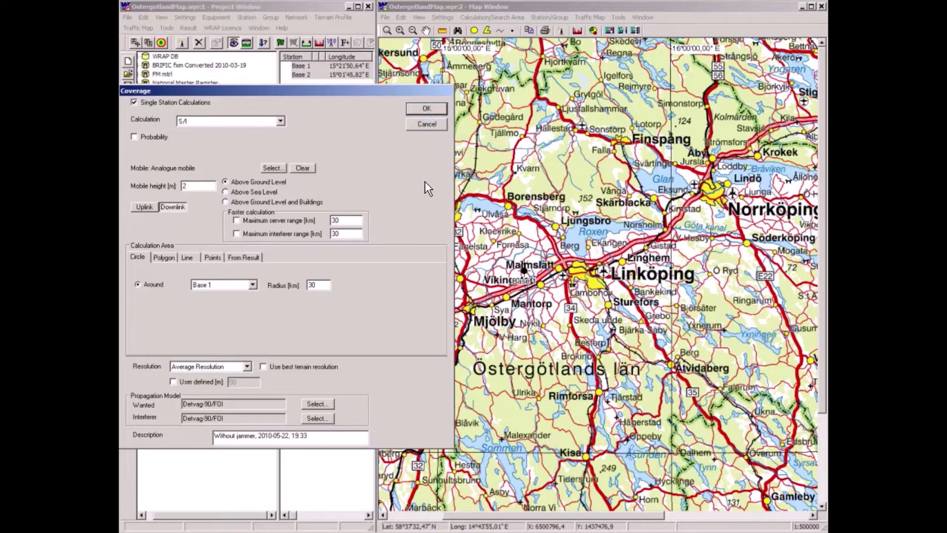
{"action": "left_click", "coordinate": [427, 112]}
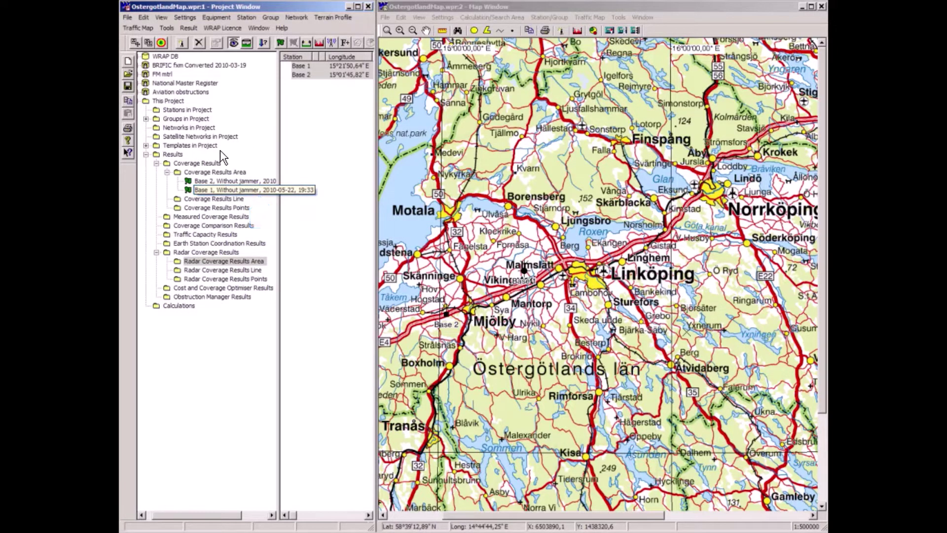
Step: Review the presentation settings of the Base 1 "Without jammer" coverage result without changing them
{"action": "left_click", "coordinate": [198, 193]}
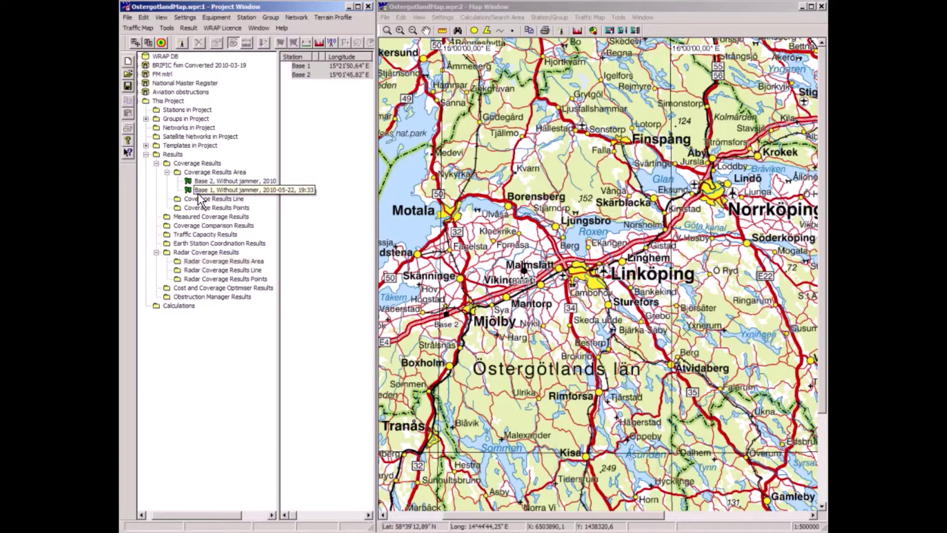
{"action": "double_click", "coordinate": [189, 193]}
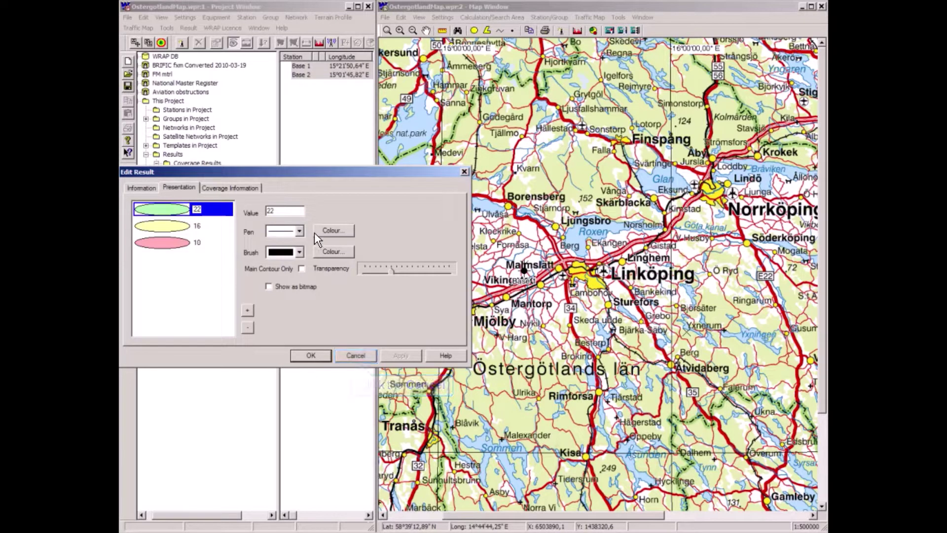
{"action": "left_click", "coordinate": [355, 355]}
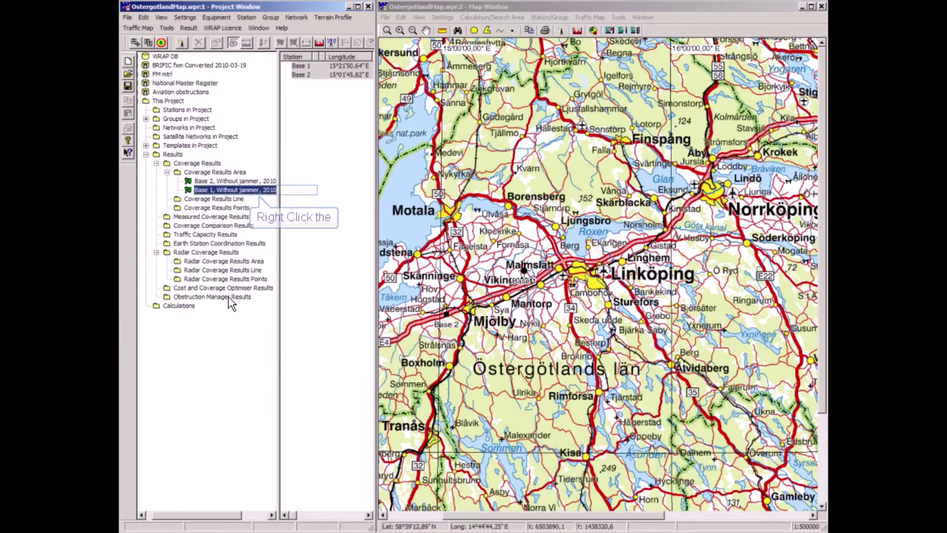
Step: Make the Base 1 and Base 2 "Without jammer" coverage results visible on the map
{"action": "right_click", "coordinate": [205, 191]}
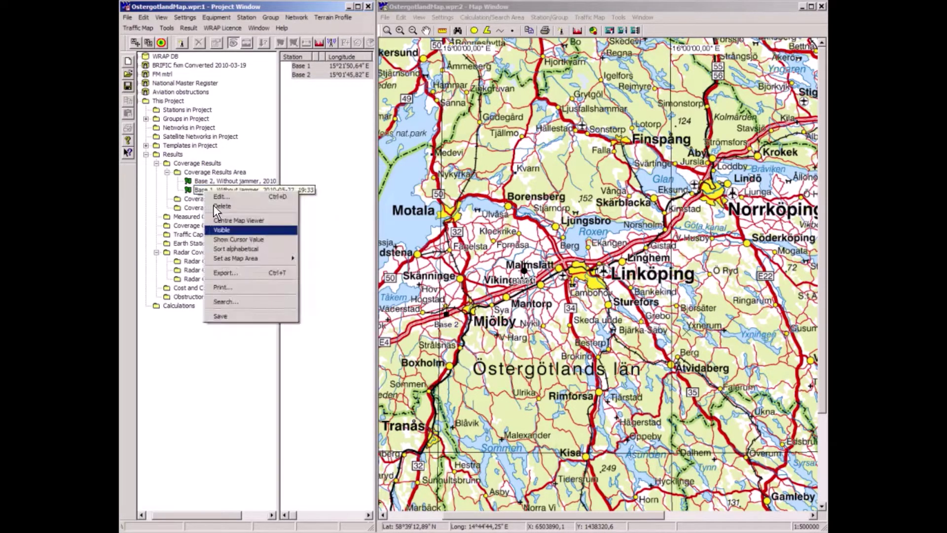
{"action": "left_click", "coordinate": [215, 232]}
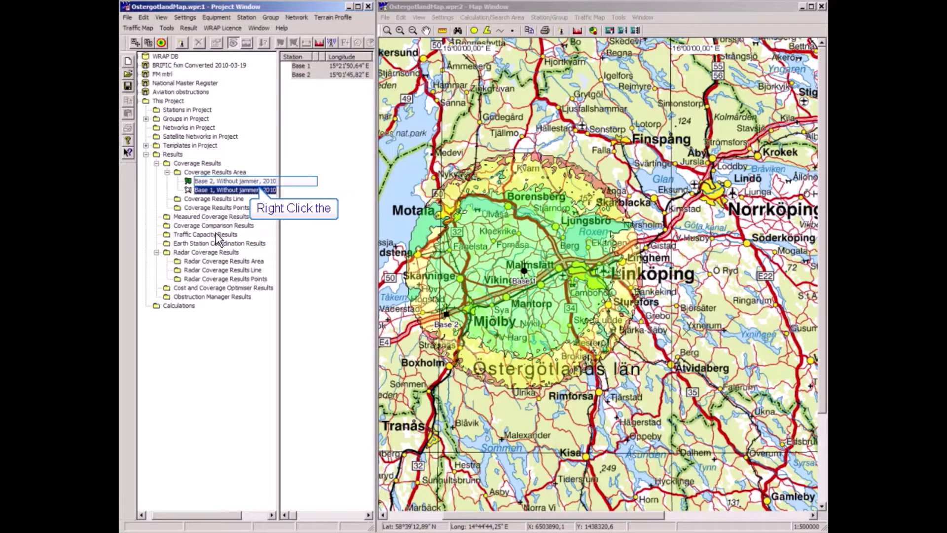
{"action": "right_click", "coordinate": [203, 182]}
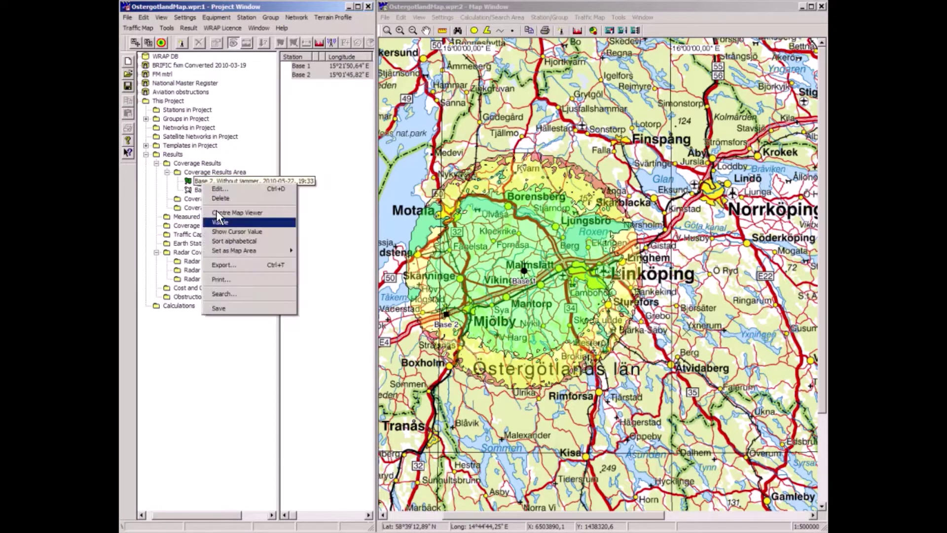
{"action": "left_click", "coordinate": [217, 224]}
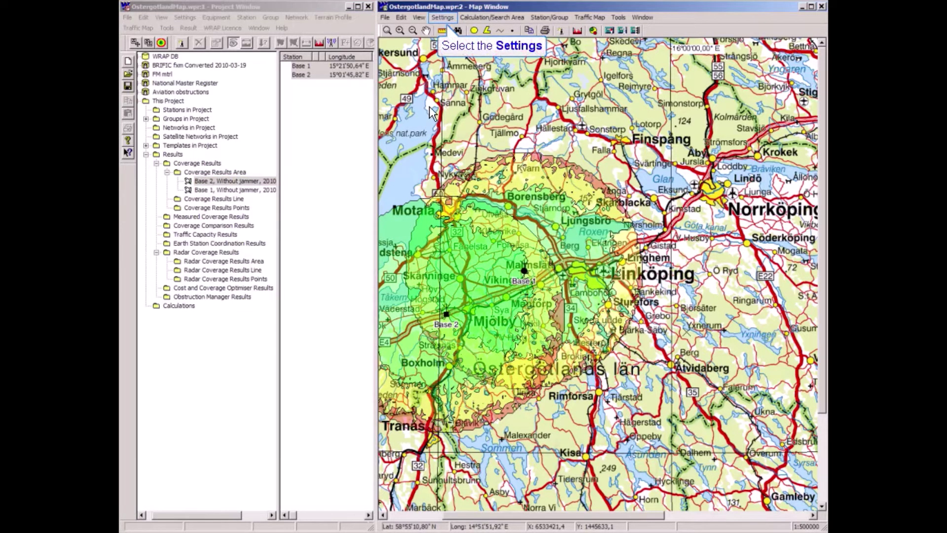
Step: Switch the Sweden 1:250000 scanned map image to gray scale in the map contents
{"action": "left_click", "coordinate": [443, 17]}
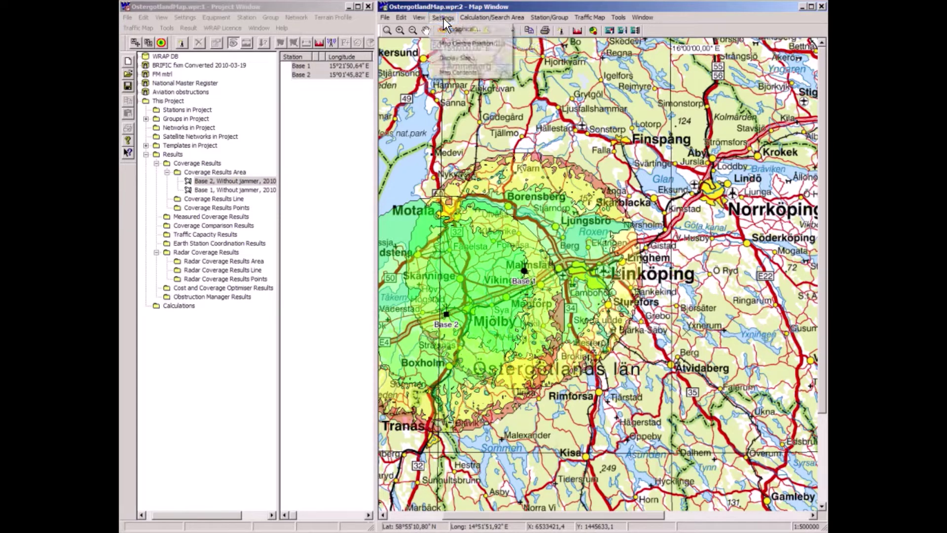
{"action": "left_click", "coordinate": [452, 75]}
{"action": "left_click", "coordinate": [558, 170]}
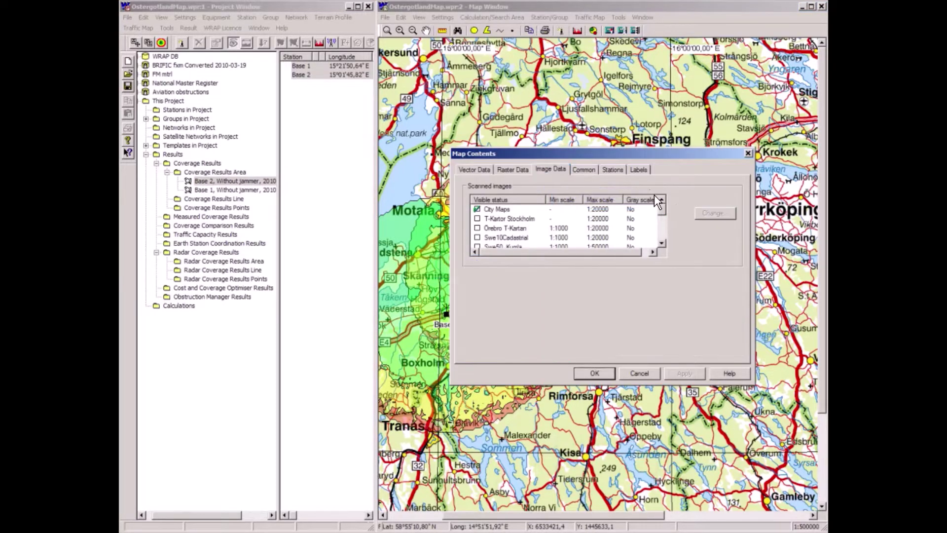
{"action": "left_click_drag", "start_coordinate": [661, 215], "coordinate": [652, 227]}
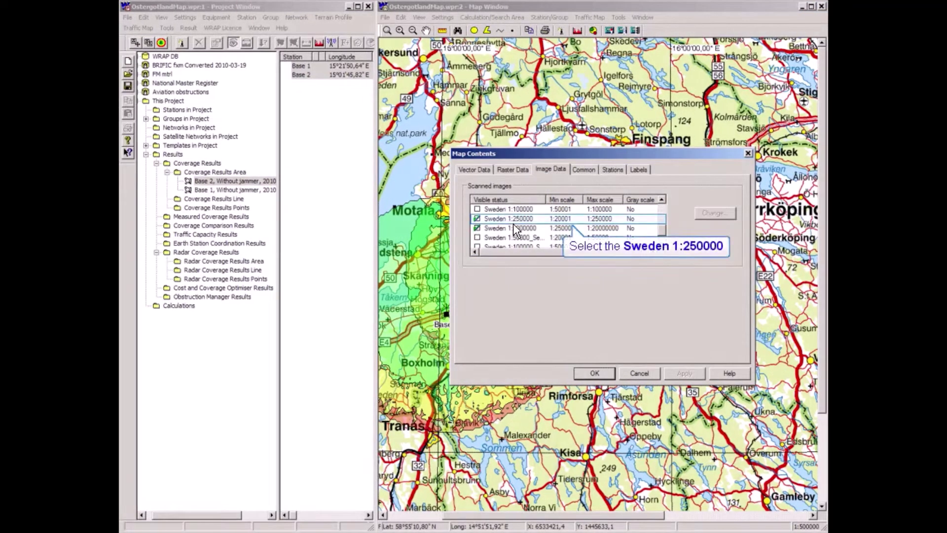
{"action": "left_click", "coordinate": [508, 218]}
{"action": "left_click", "coordinate": [706, 217]}
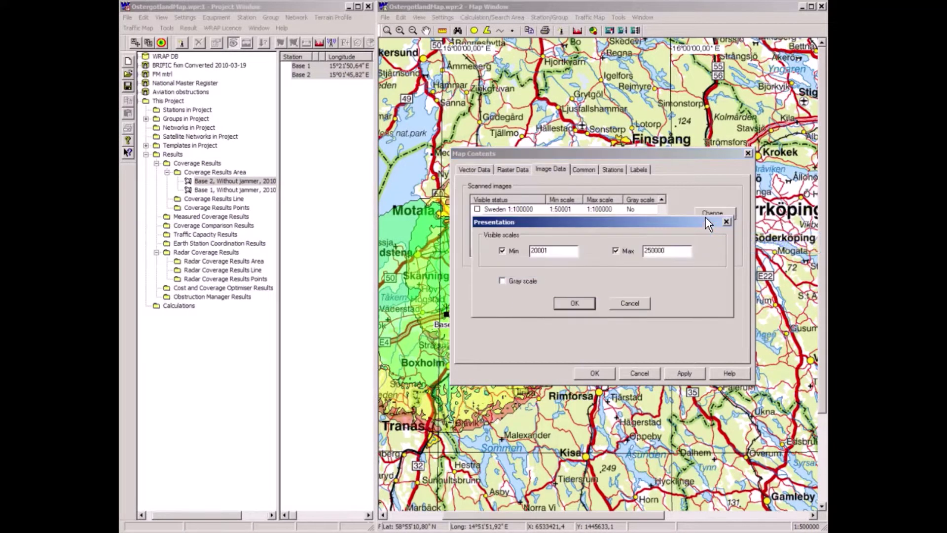
{"action": "left_click", "coordinate": [505, 280]}
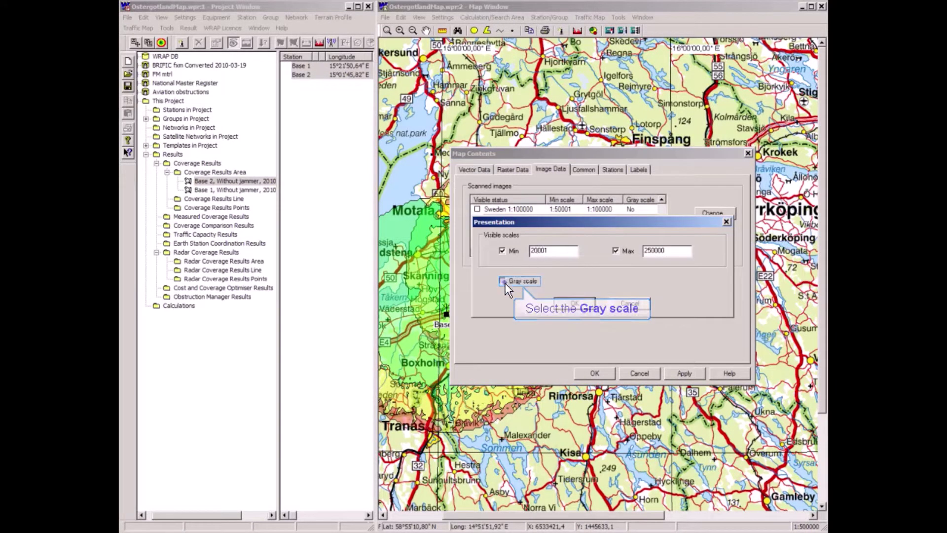
{"action": "left_click", "coordinate": [575, 303]}
Step: Switch the Sweden 1:1000000 scanned map image to gray scale as well and apply the map contents
{"action": "left_click", "coordinate": [508, 228]}
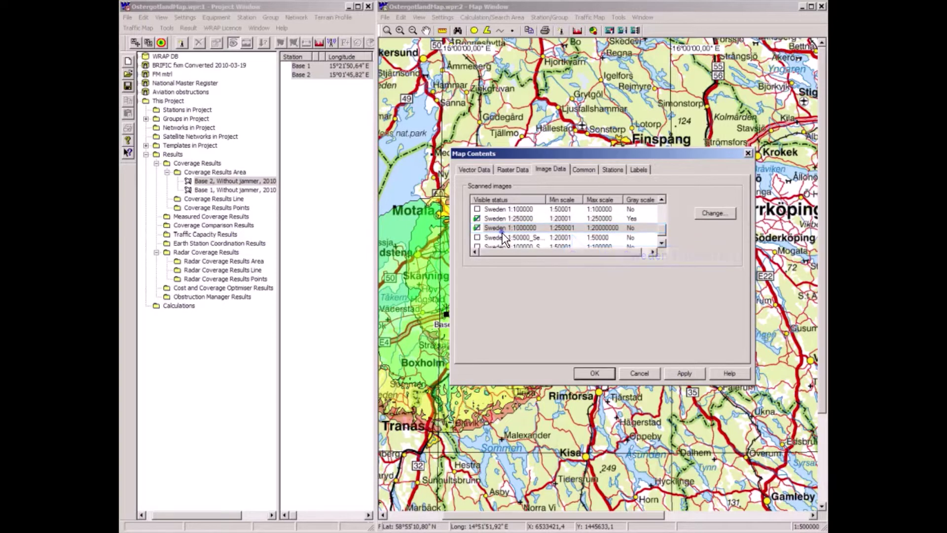
{"action": "left_click", "coordinate": [716, 214]}
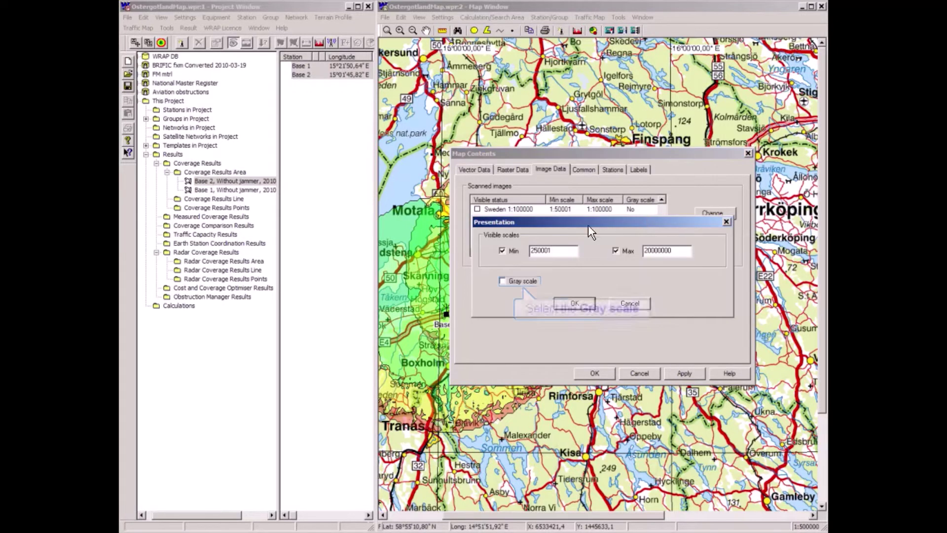
{"action": "left_click", "coordinate": [510, 280]}
{"action": "left_click", "coordinate": [586, 306]}
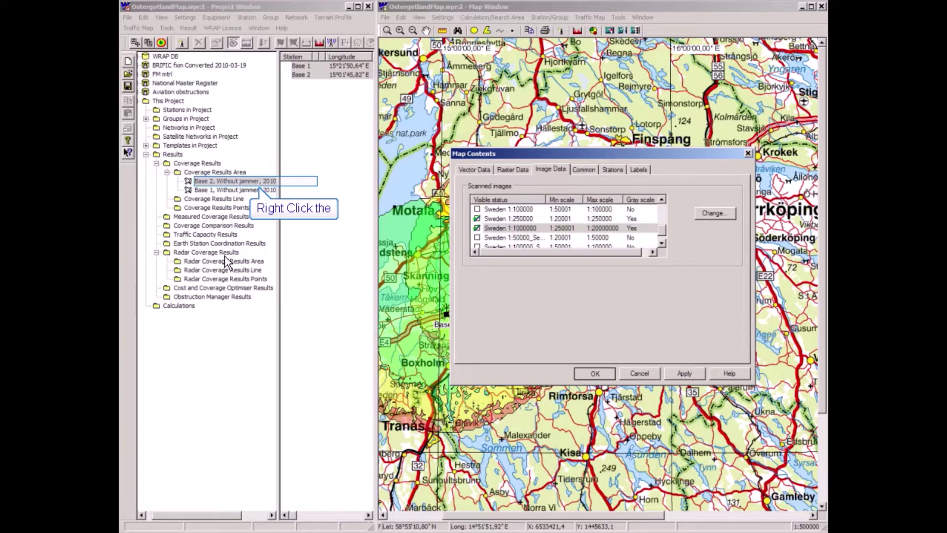
Step: Hide the Base 2 and Base 1 "Without jammer" coverage results on the map
{"action": "right_click", "coordinate": [204, 181]}
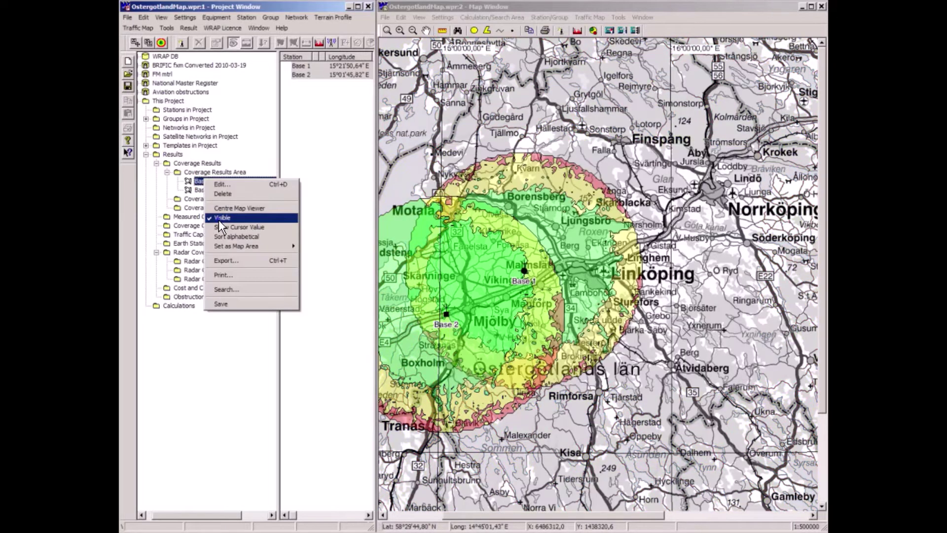
{"action": "key", "text": "Return"}
{"action": "right_click", "coordinate": [206, 190]}
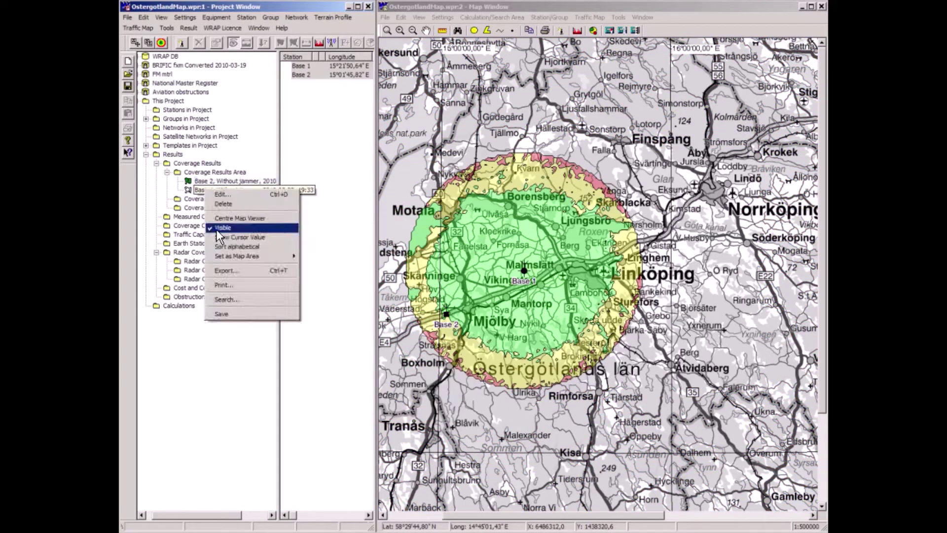
{"action": "left_click", "coordinate": [216, 229]}
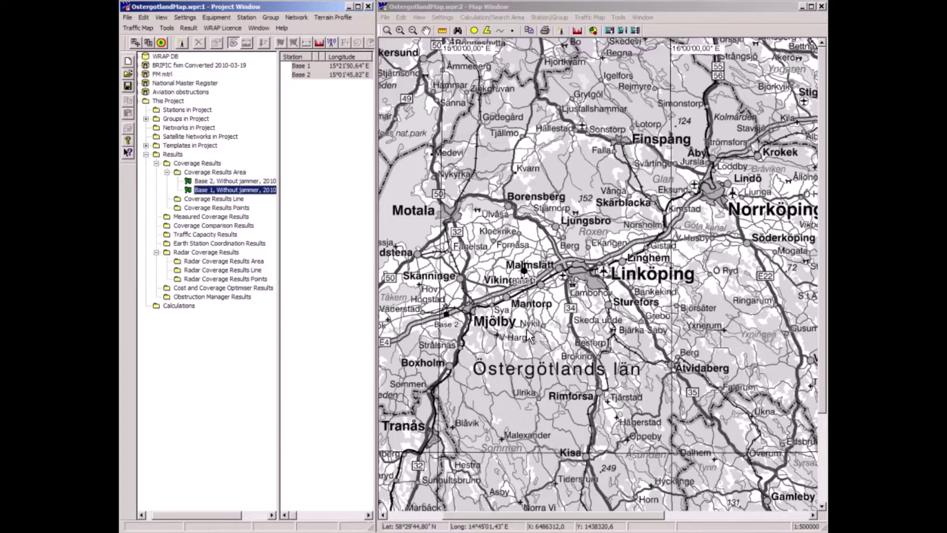
Step: Create a new station with Tx position just west of Rimforsa, using the Jammer VHF template from WRAP DB
{"action": "right_click", "coordinate": [545, 397]}
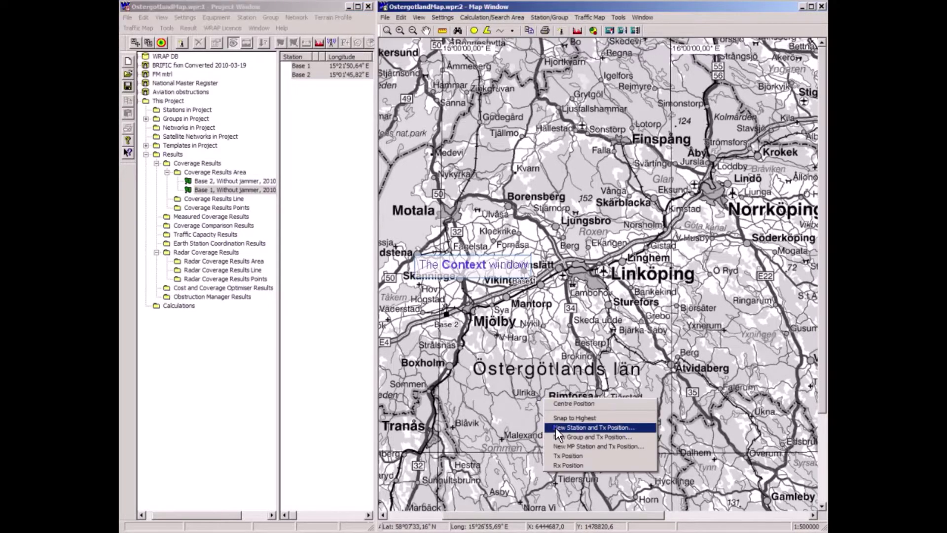
{"action": "left_click", "coordinate": [556, 427]}
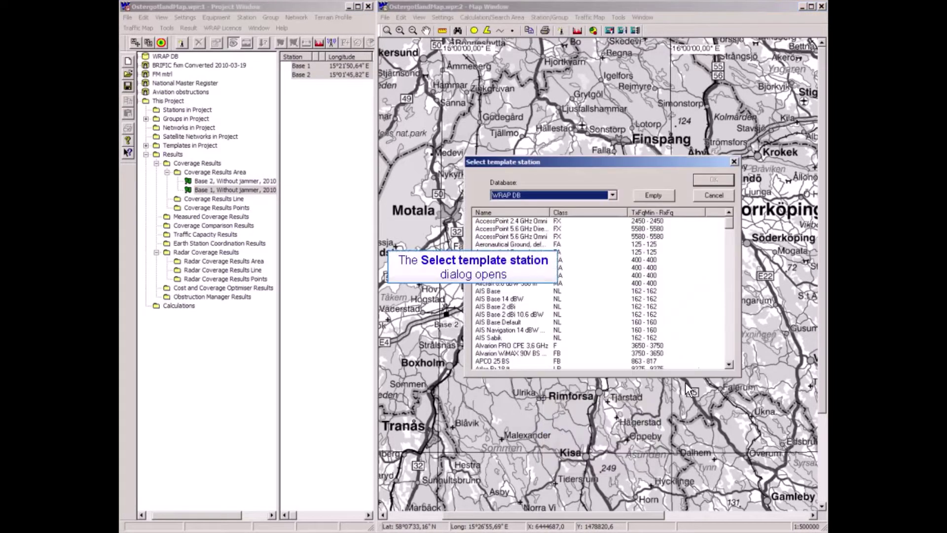
{"action": "left_click_drag", "start_coordinate": [734, 233], "coordinate": [730, 279]}
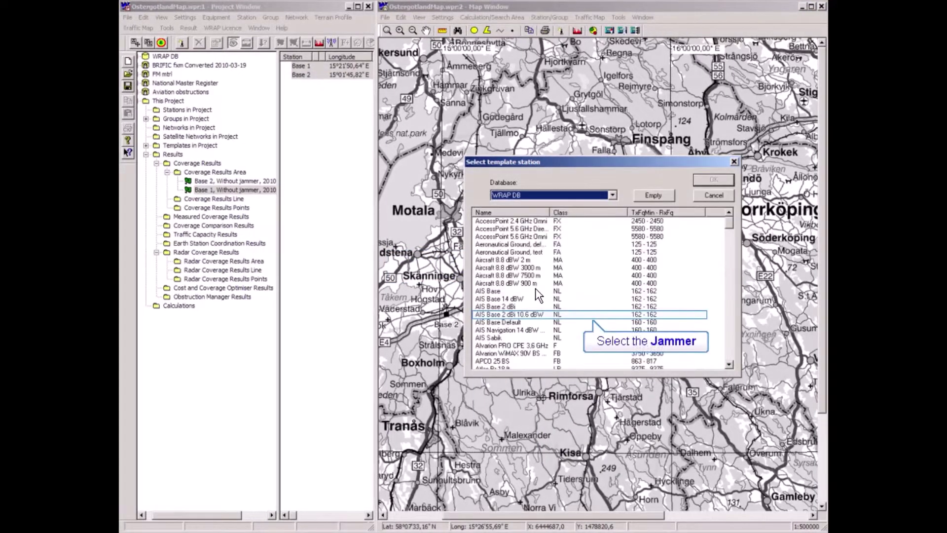
{"action": "left_click", "coordinate": [495, 314]}
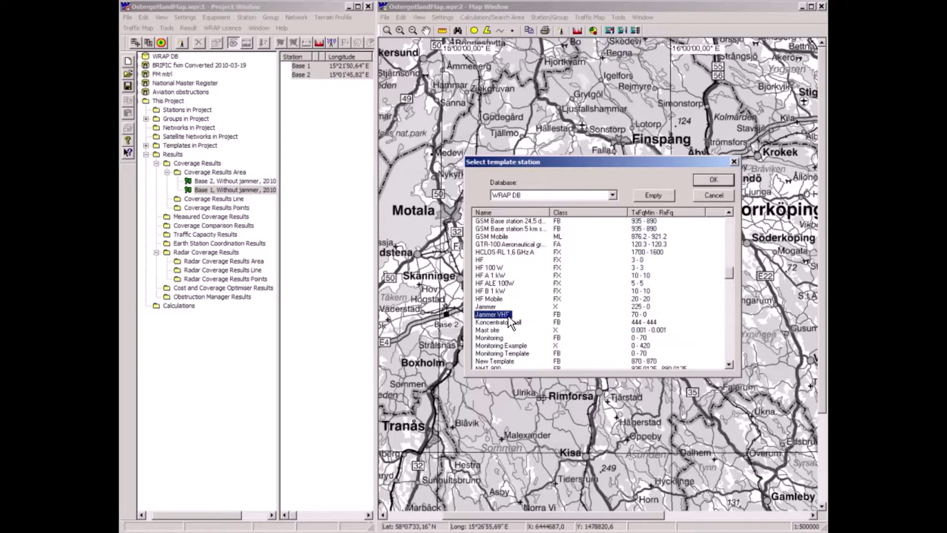
{"action": "double_click", "coordinate": [494, 315]}
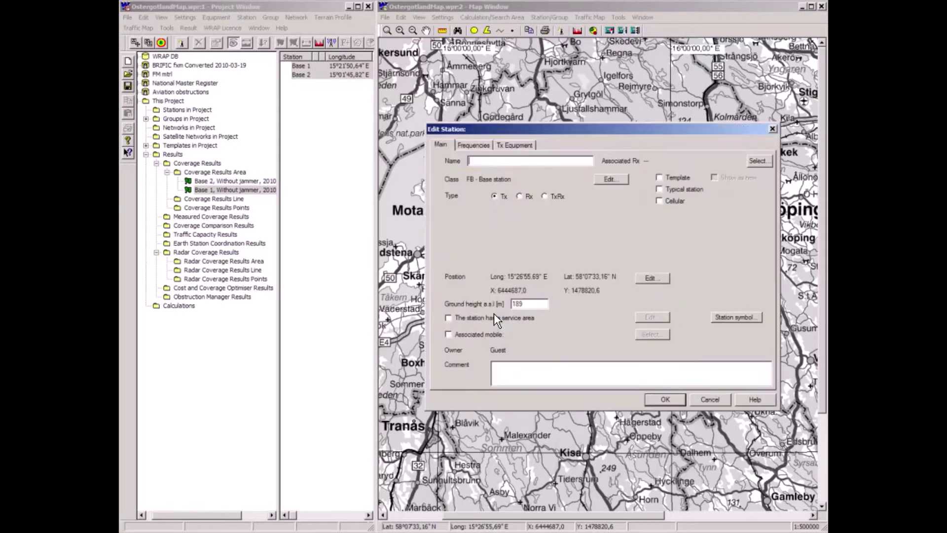
Step: Name the station Jammer, set its Tx frequency to 68 MHz, and accept it with the template's transmitter equipment
{"action": "type", "text": "Jammer"}
{"action": "left_click", "coordinate": [474, 145]}
{"action": "double_click", "coordinate": [492, 215]}
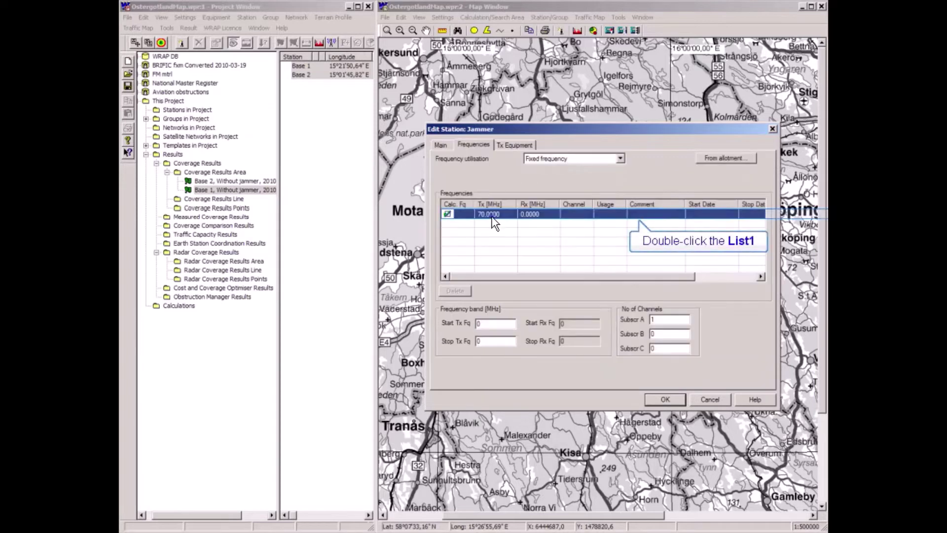
{"action": "type", "text": "687"}
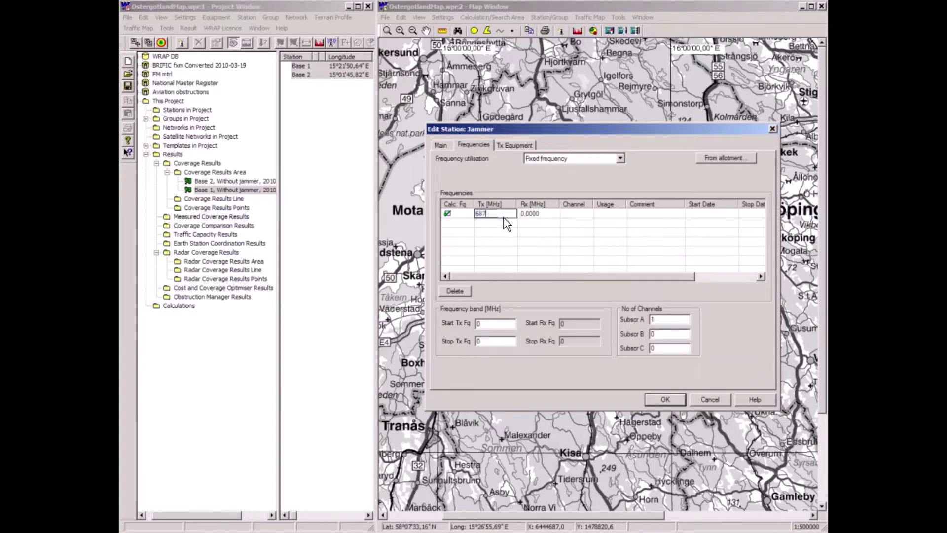
{"action": "key", "text": "Tab"}
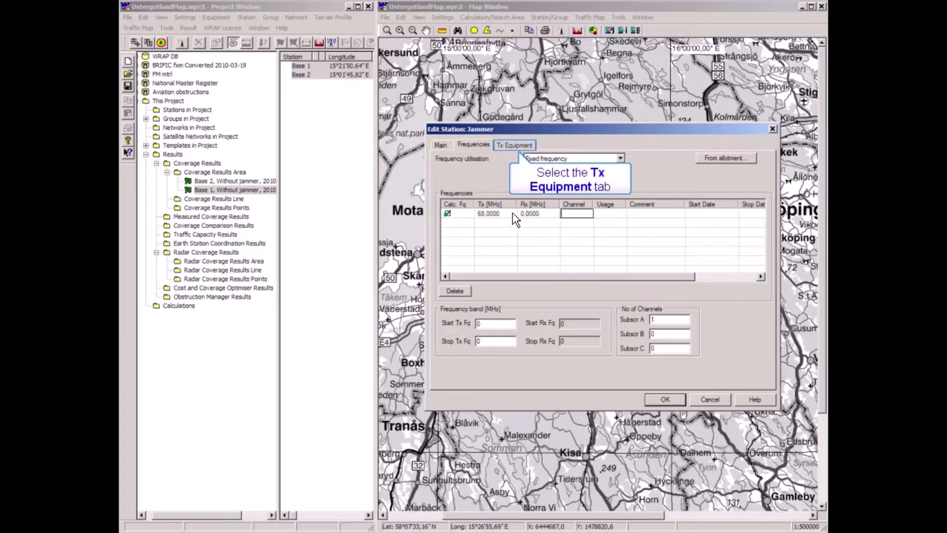
{"action": "left_click", "coordinate": [514, 145]}
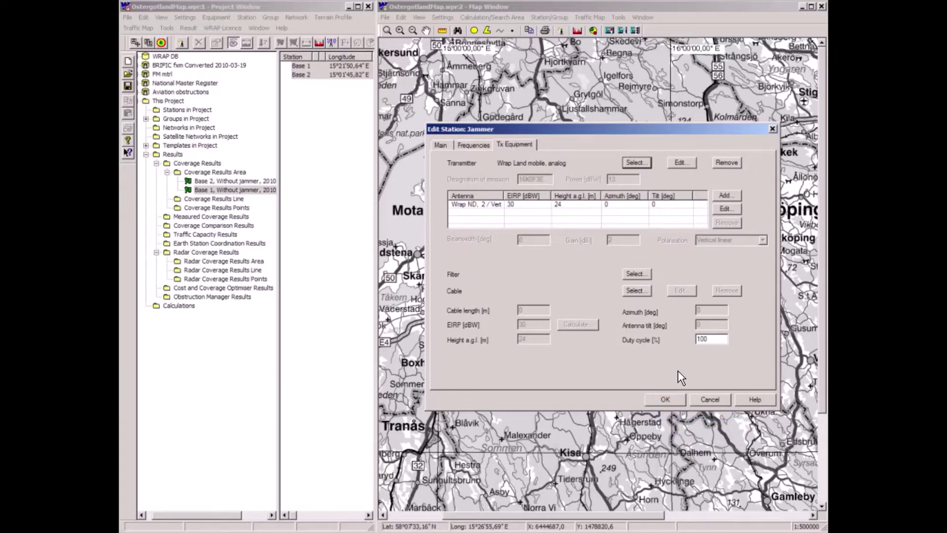
{"action": "left_click", "coordinate": [679, 401]}
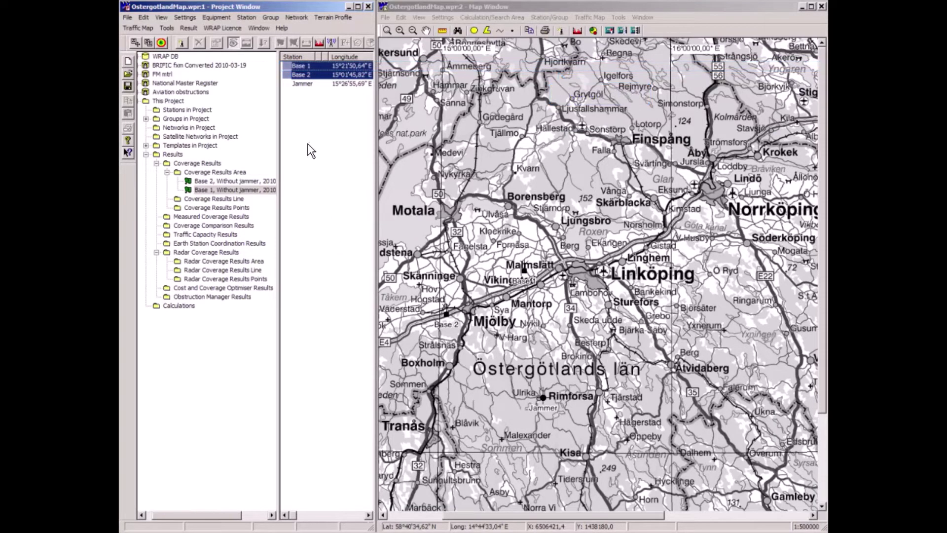
Step: Run single-station S/I coverage calculations for Base 1 and Base 2 around each station, replacing NNN in the description with "With jammer"
{"action": "left_click", "coordinate": [303, 66]}
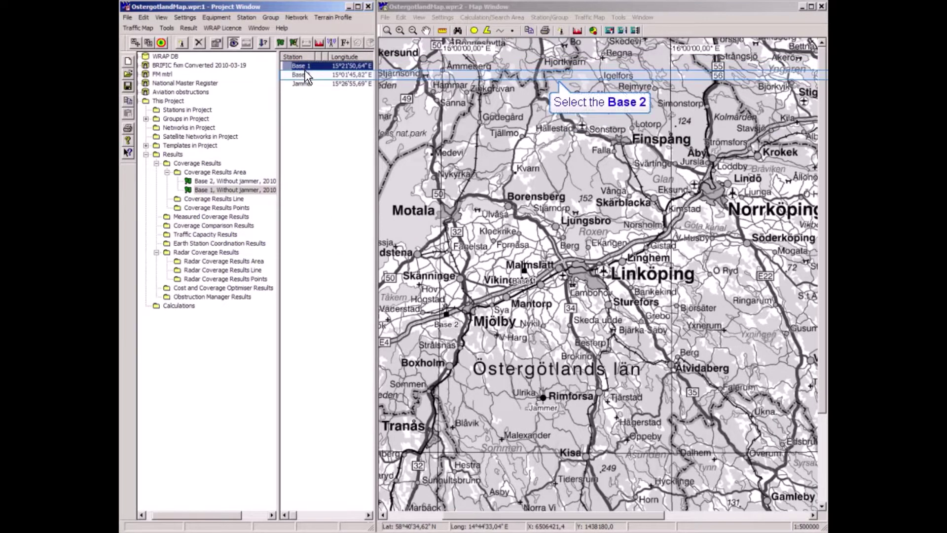
{"action": "left_click", "coordinate": [306, 79]}
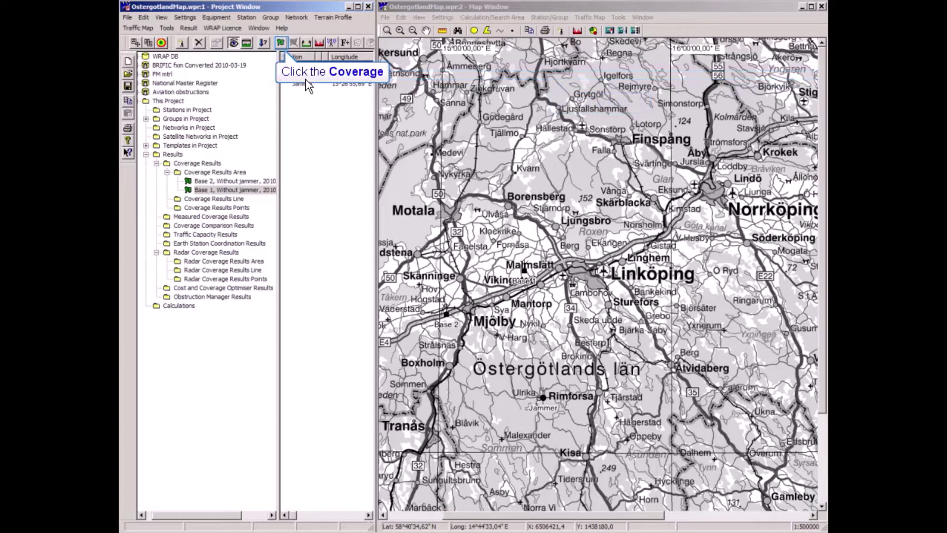
{"action": "left_click", "coordinate": [280, 43]}
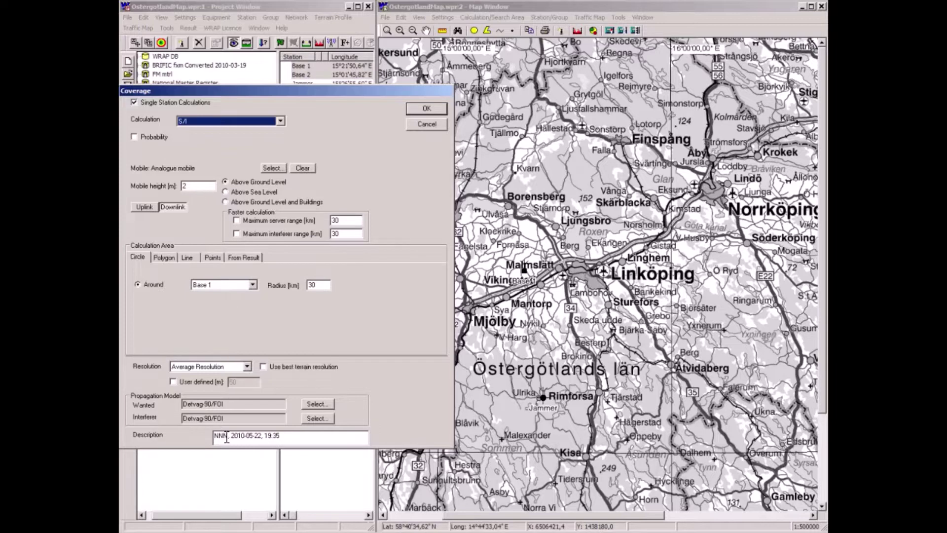
{"action": "left_click_drag", "start_coordinate": [229, 435], "coordinate": [213, 435]}
{"action": "key", "text": "Delete"}
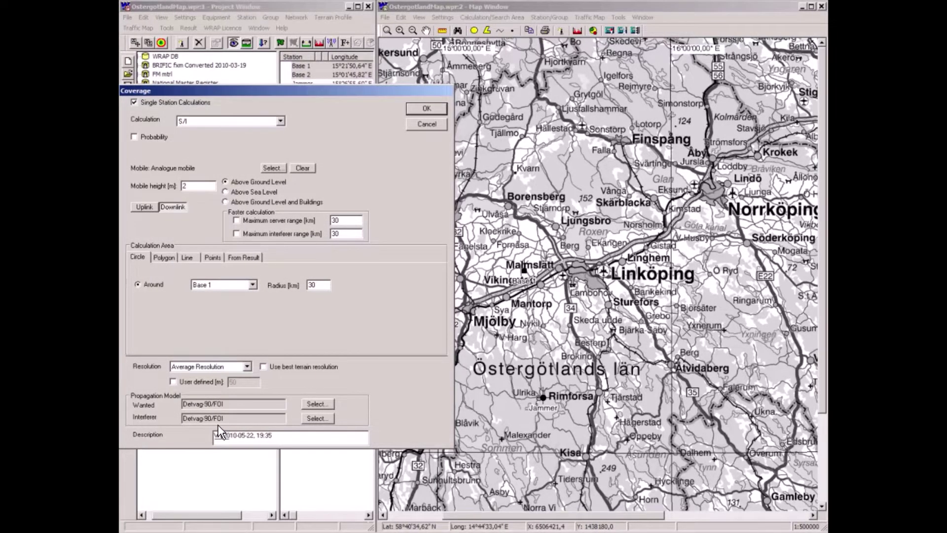
{"action": "type", "text": "WS"}
{"action": "type", "text": " jammer"}
{"action": "type", "text": ","}
{"action": "left_click", "coordinate": [253, 286]}
{"action": "left_click", "coordinate": [202, 311]}
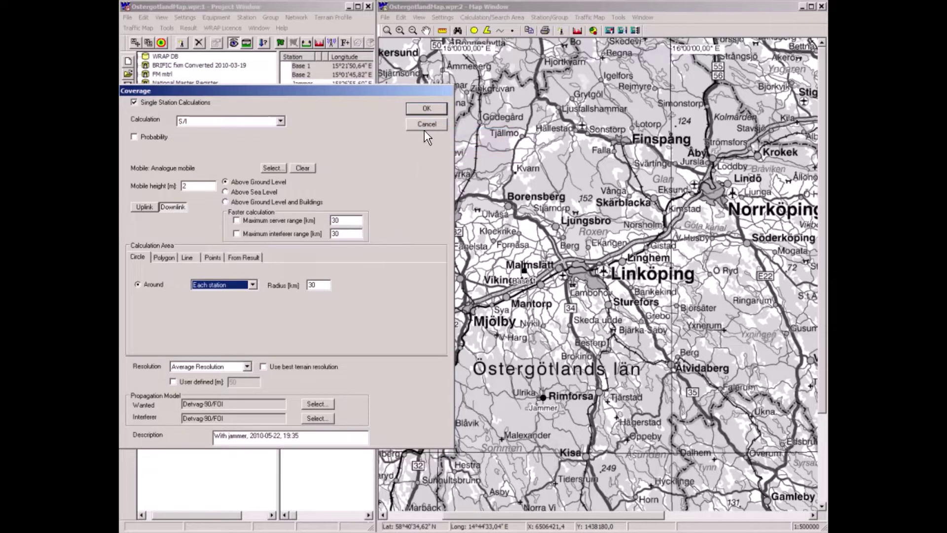
{"action": "left_click", "coordinate": [426, 109]}
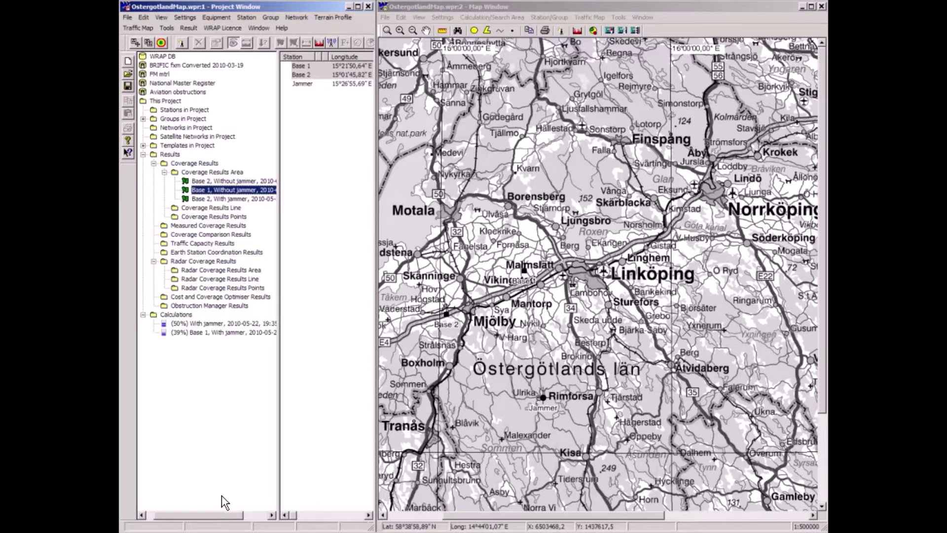
Step: Make the Base 1 and Base 2 "With jammer" coverage results visible on the map
{"action": "left_click_drag", "start_coordinate": [179, 516], "coordinate": [195, 438]}
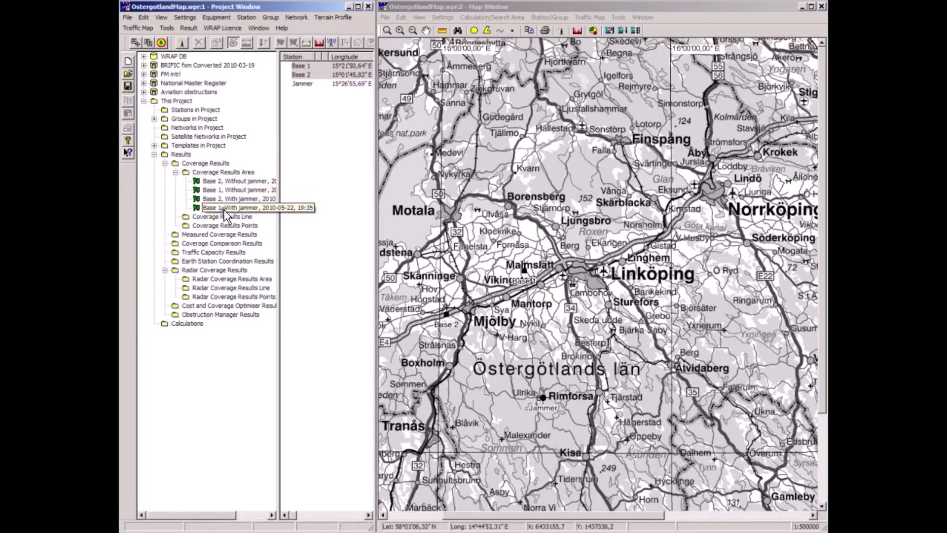
{"action": "right_click", "coordinate": [221, 208]}
{"action": "left_click", "coordinate": [238, 247]}
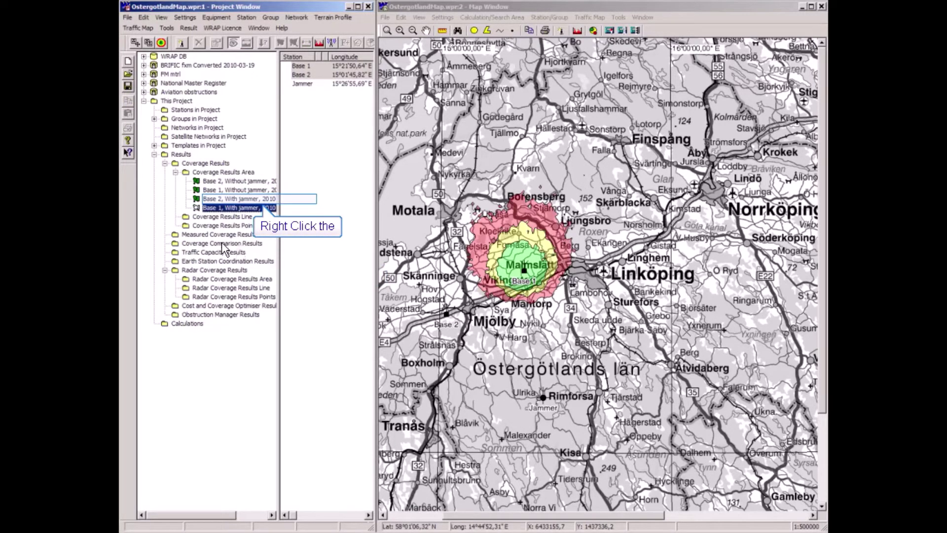
{"action": "right_click", "coordinate": [211, 202]}
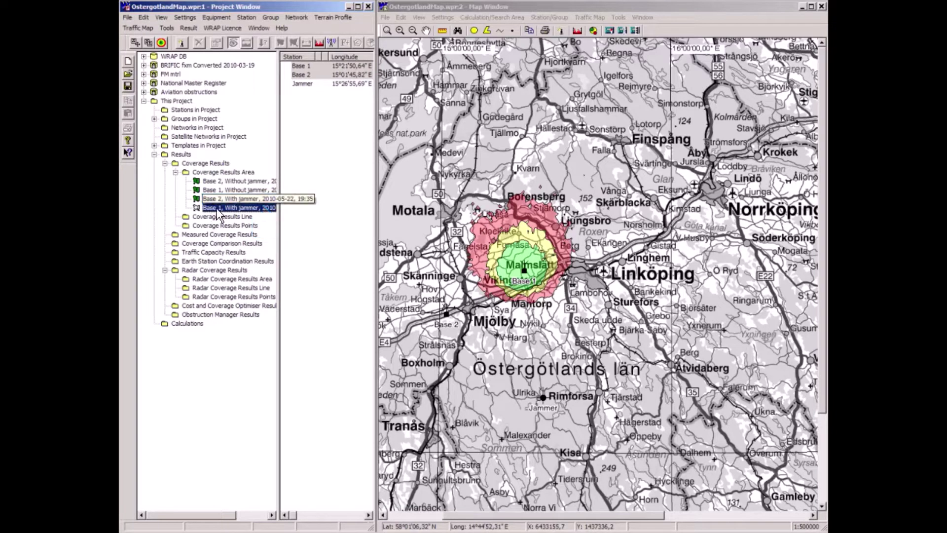
{"action": "left_click", "coordinate": [228, 239]}
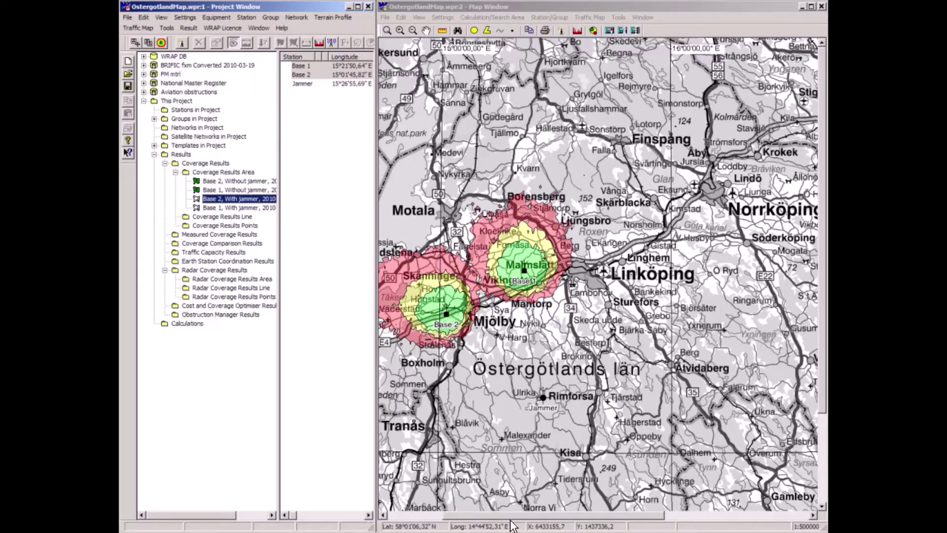
{"action": "left_click_drag", "start_coordinate": [513, 514], "coordinate": [501, 523]}
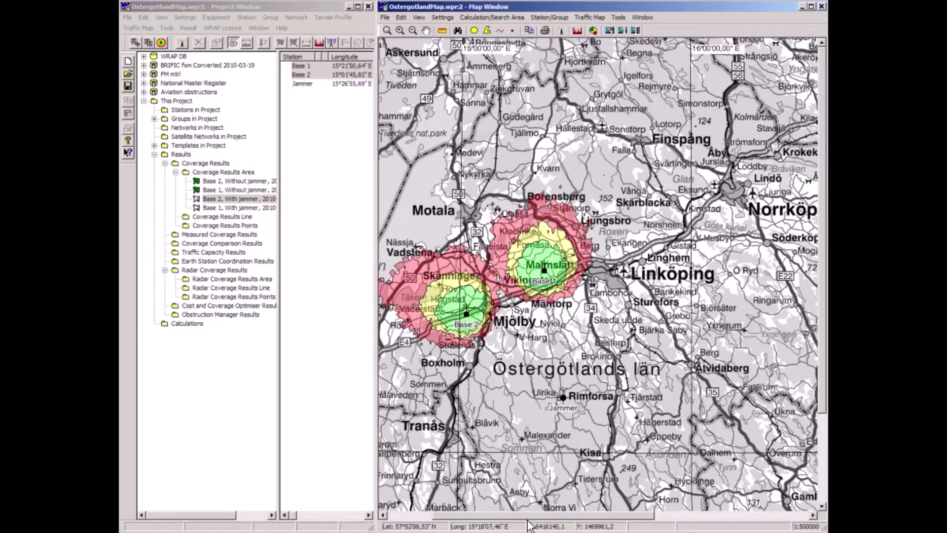
{"action": "left_click_drag", "start_coordinate": [527, 515], "coordinate": [510, 514]}
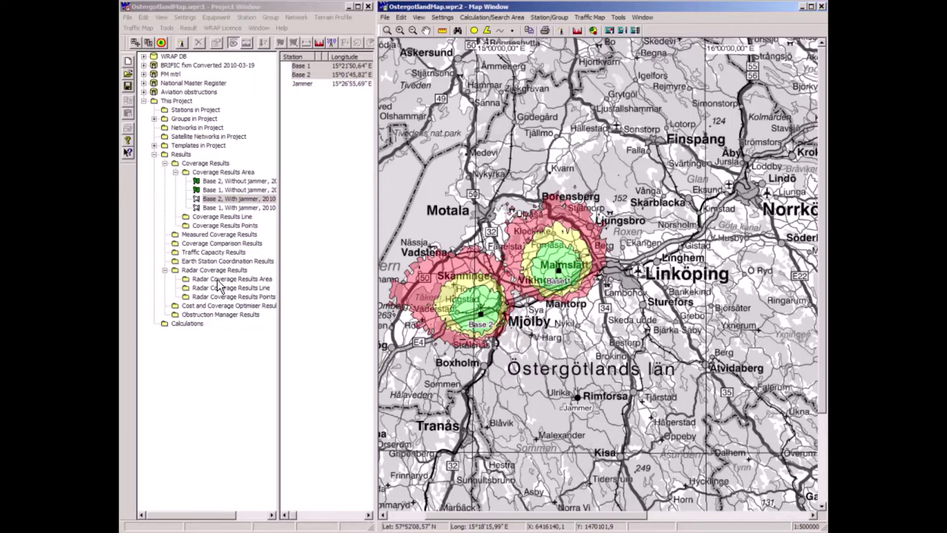
Step: Hide the Base 2 "With jammer" coverage result on the map
{"action": "right_click", "coordinate": [212, 202]}
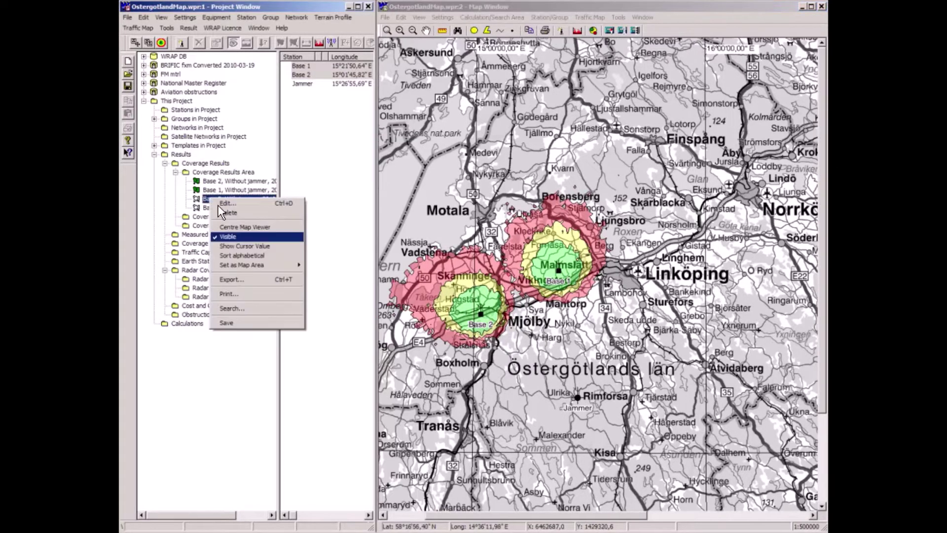
{"action": "left_click", "coordinate": [218, 205]}
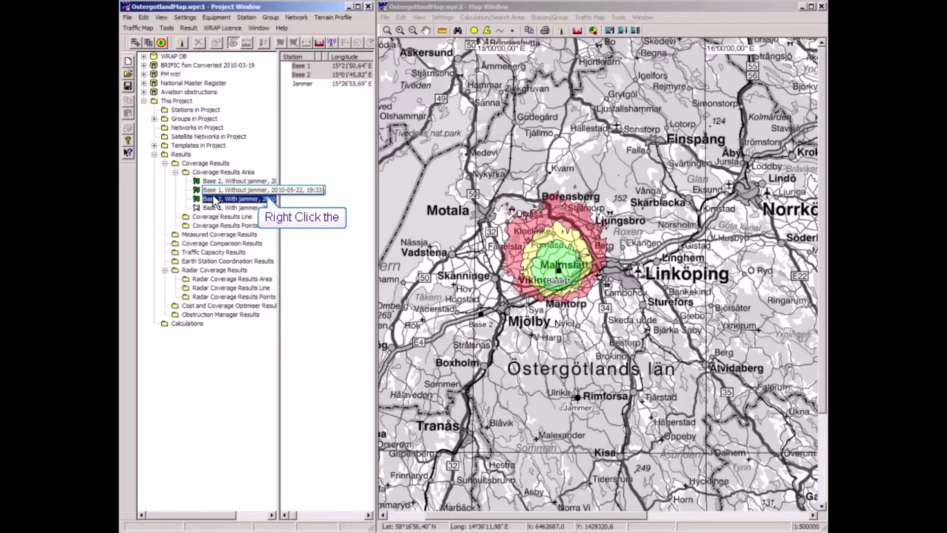
Step: Make the Base 1 "Without jammer" coverage result visible on the map
{"action": "right_click", "coordinate": [212, 190]}
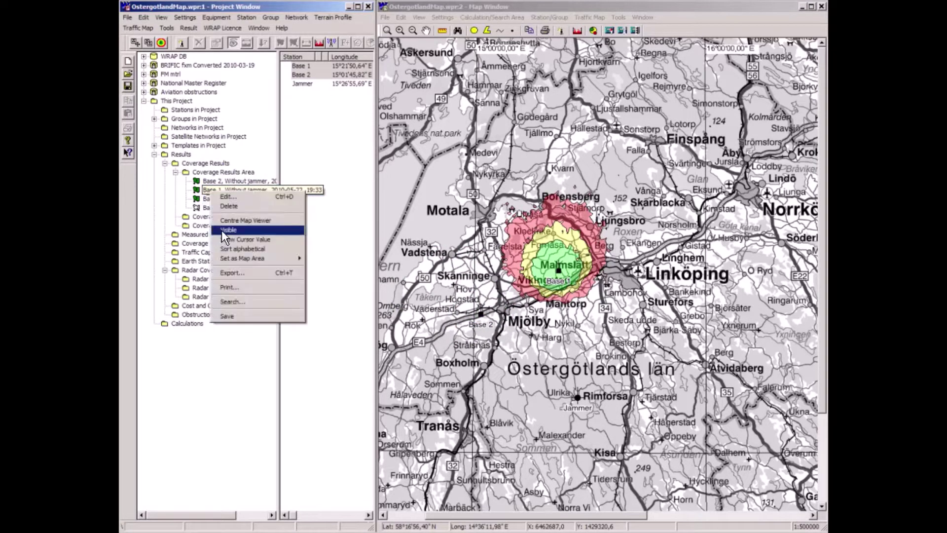
{"action": "left_click", "coordinate": [221, 230]}
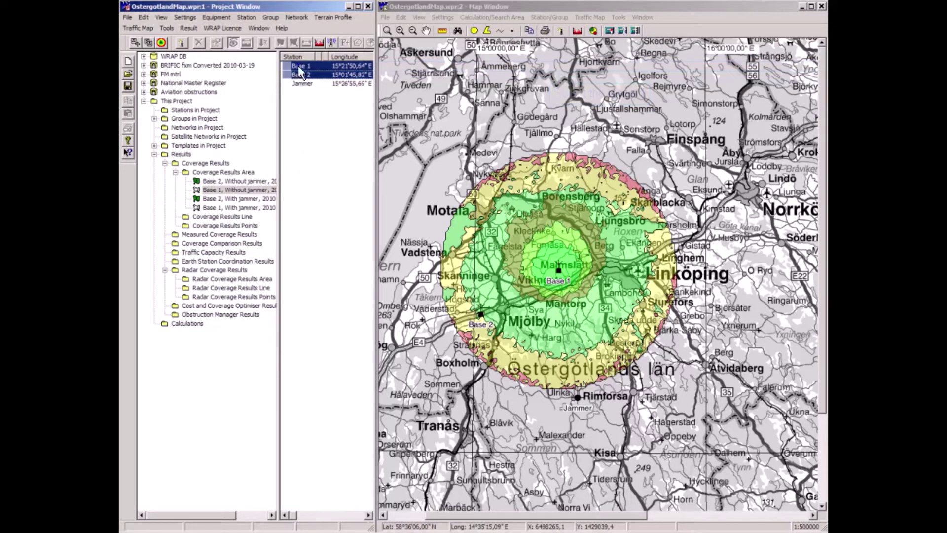
Step: Delete the Base 1, Base 2 and Jammer stations from the project and remove all results from the map
{"action": "left_click", "coordinate": [299, 84], "text": "shift"}
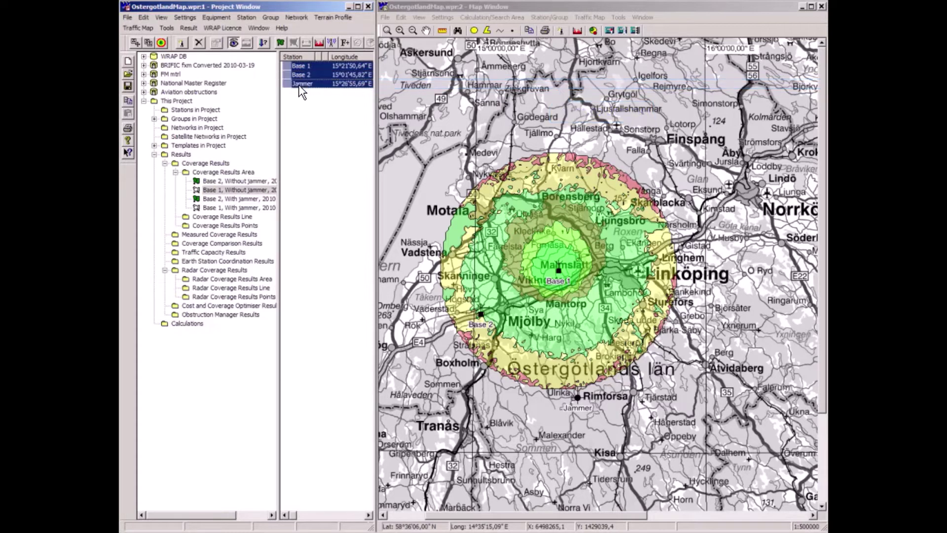
{"action": "right_click", "coordinate": [300, 85]}
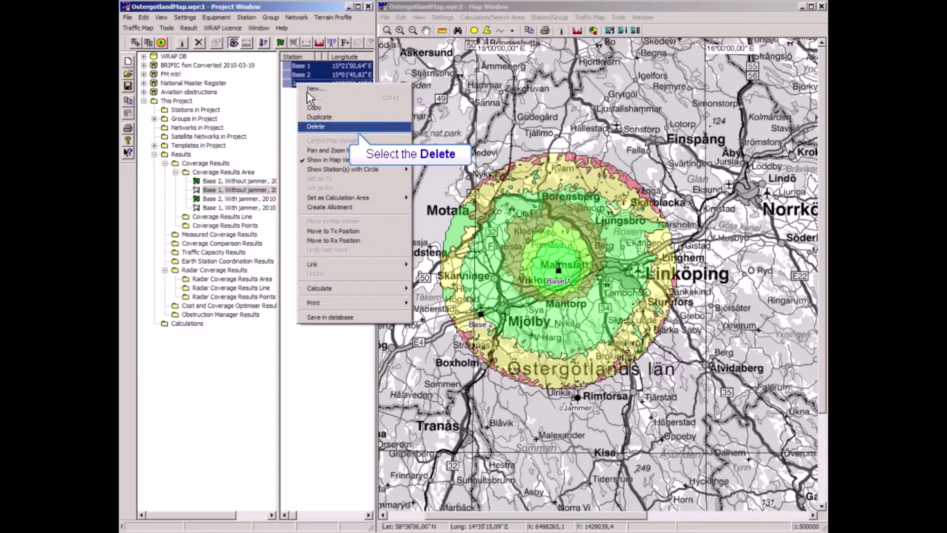
{"action": "left_click", "coordinate": [314, 129]}
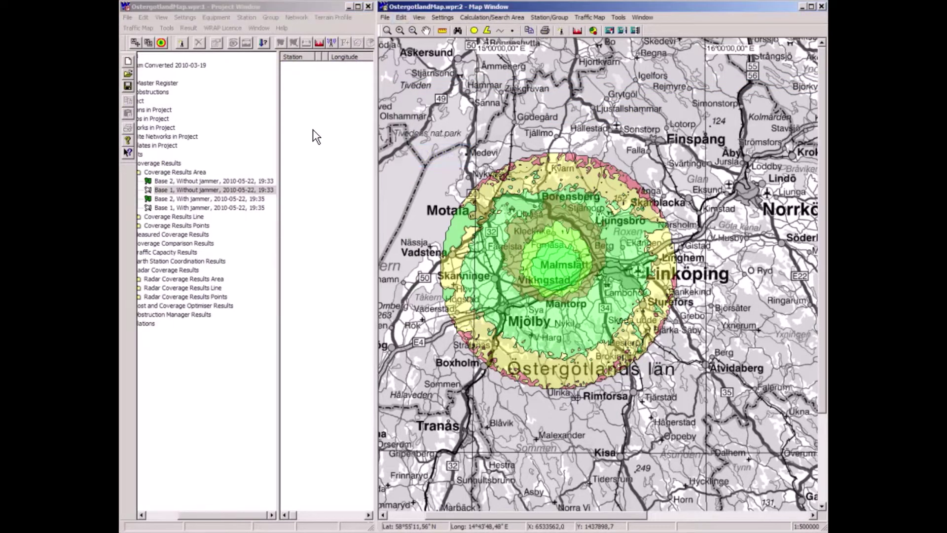
{"action": "left_click", "coordinate": [403, 18]}
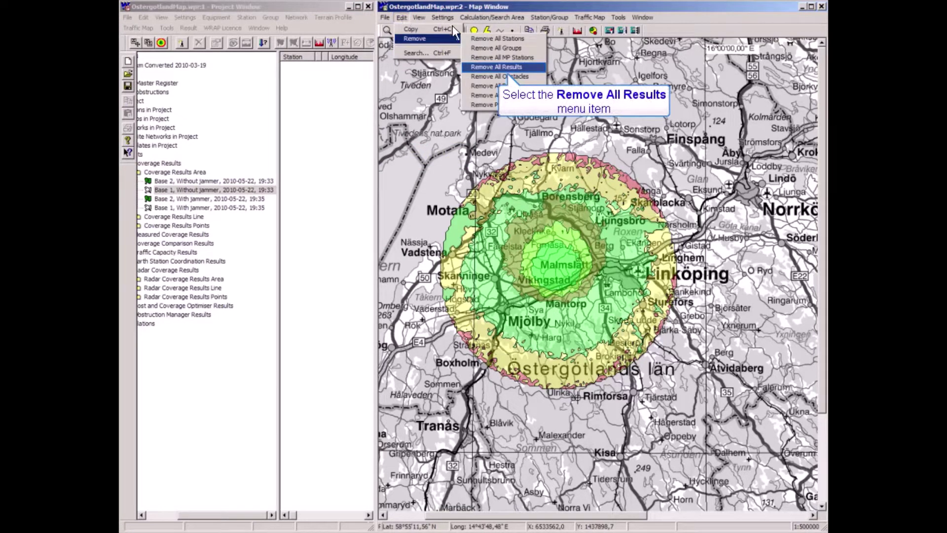
{"action": "left_click", "coordinate": [482, 69]}
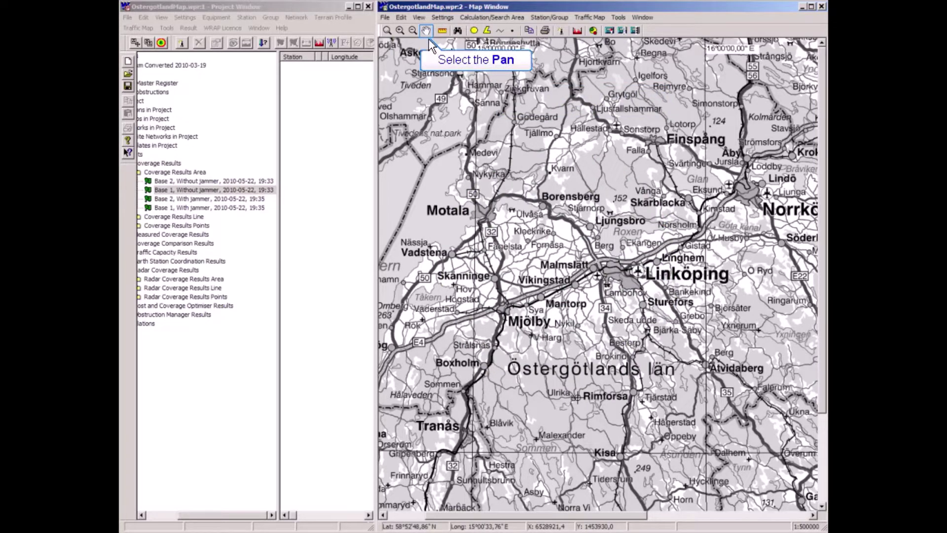
Step: Create a new transmitter station on the island just north of the Häradsskär lighthouse, using the Rr Ny template
{"action": "left_click_drag", "start_coordinate": [774, 323], "coordinate": [472, 260]}
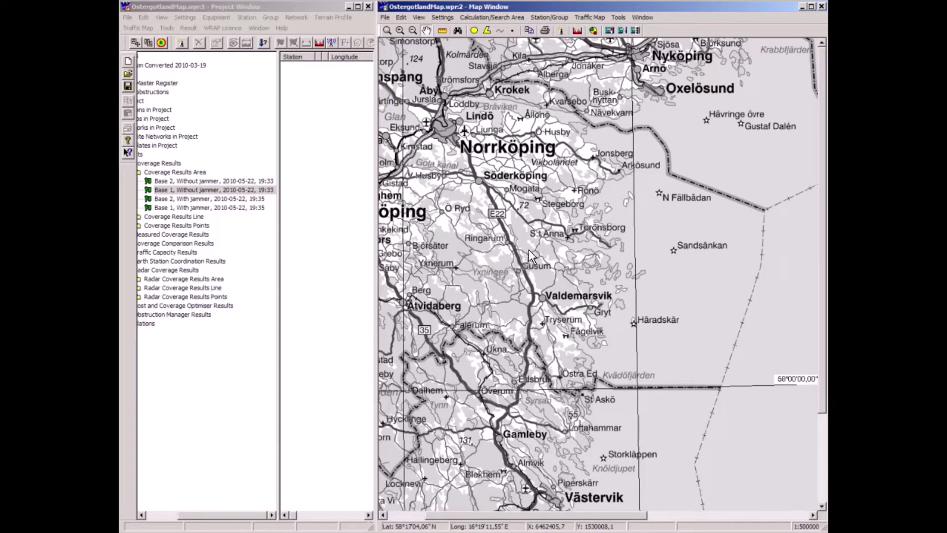
{"action": "left_click_drag", "start_coordinate": [537, 239], "coordinate": [460, 185]}
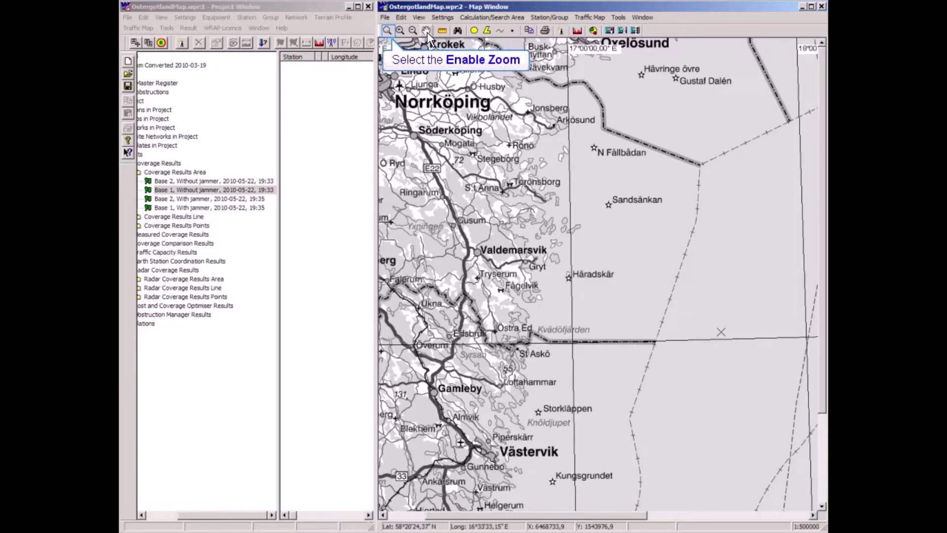
{"action": "left_click", "coordinate": [389, 32]}
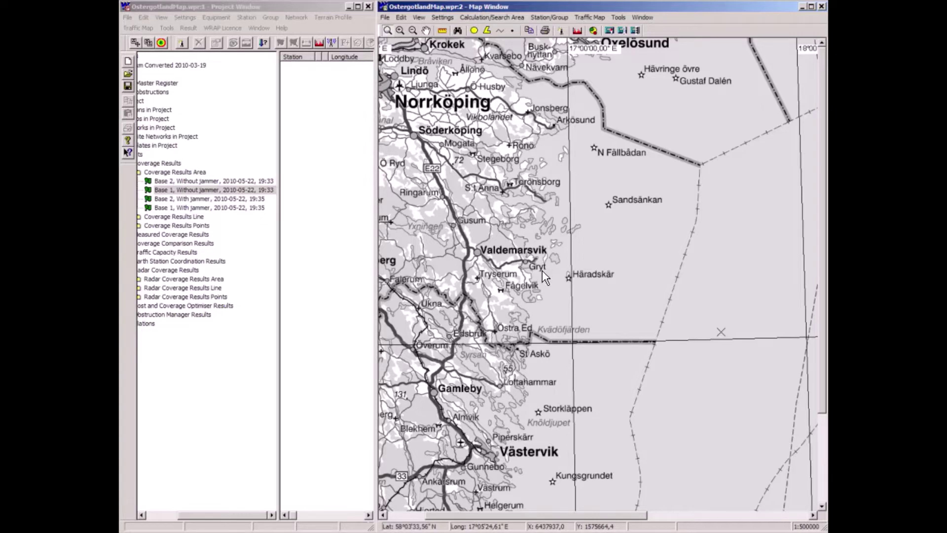
{"action": "left_click_drag", "start_coordinate": [540, 320], "coordinate": [595, 236]}
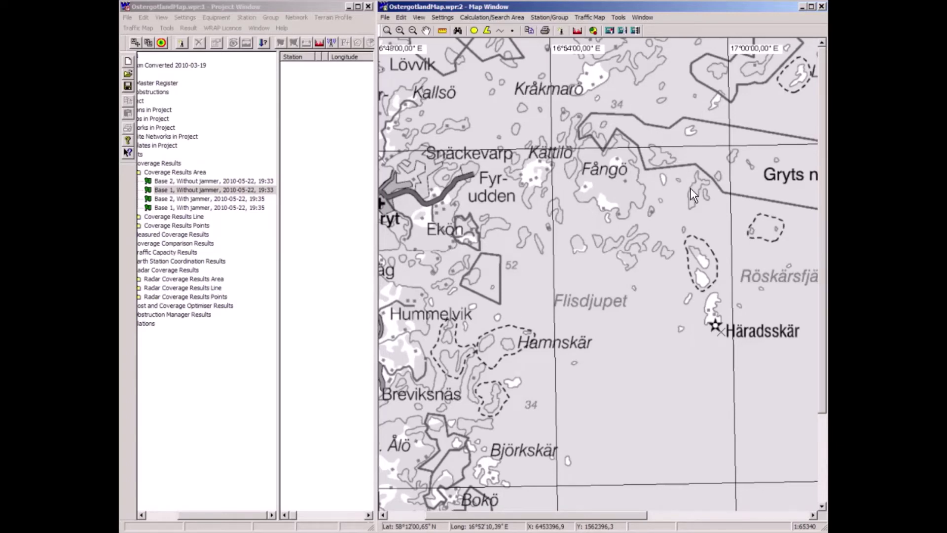
{"action": "right_click", "coordinate": [711, 313]}
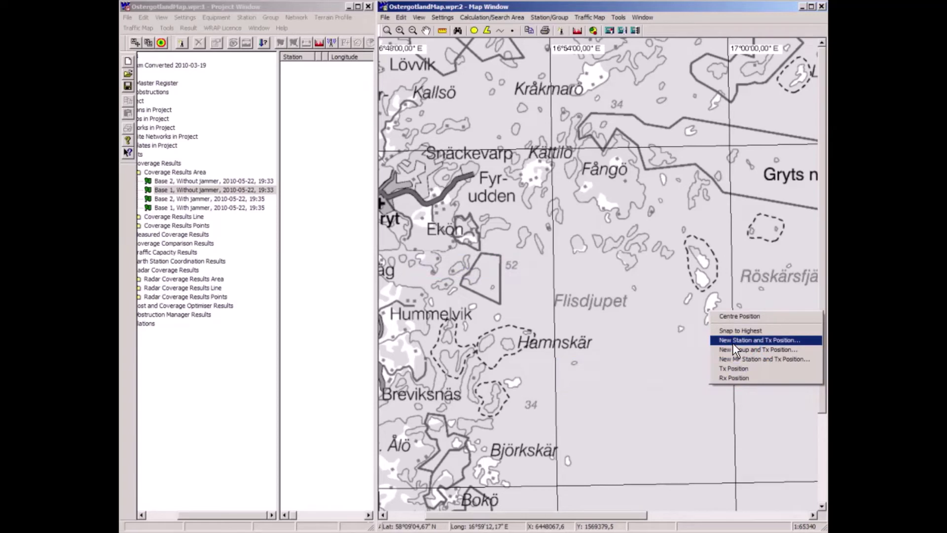
{"action": "left_click", "coordinate": [733, 343]}
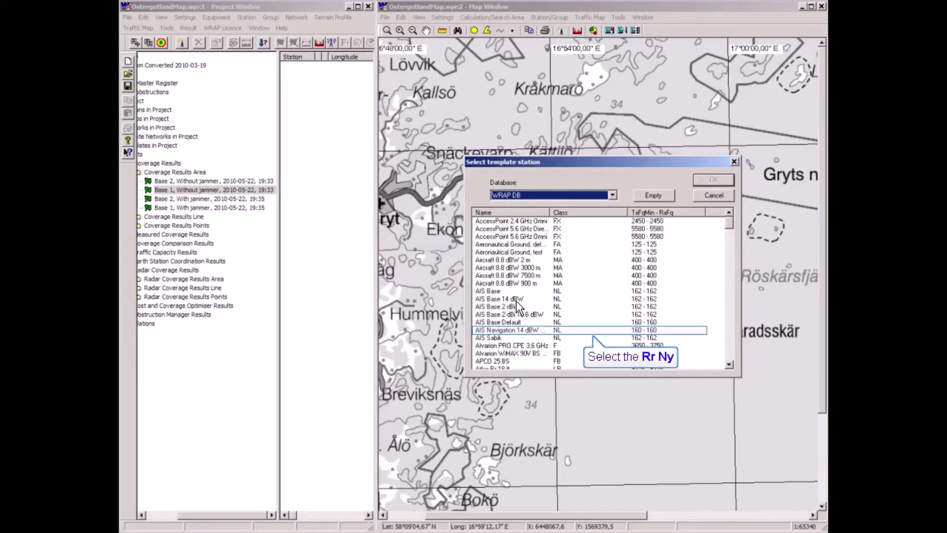
{"action": "left_click", "coordinate": [484, 330]}
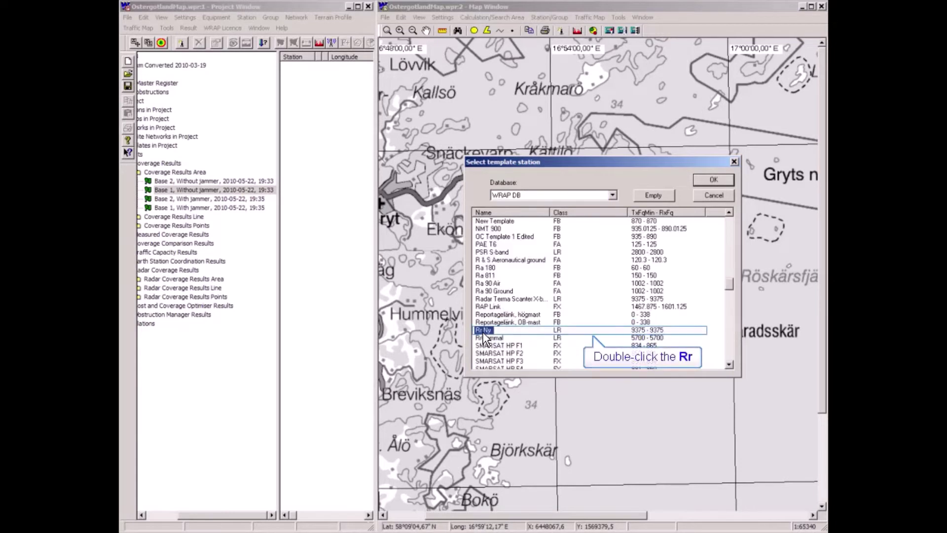
{"action": "double_click", "coordinate": [483, 331]}
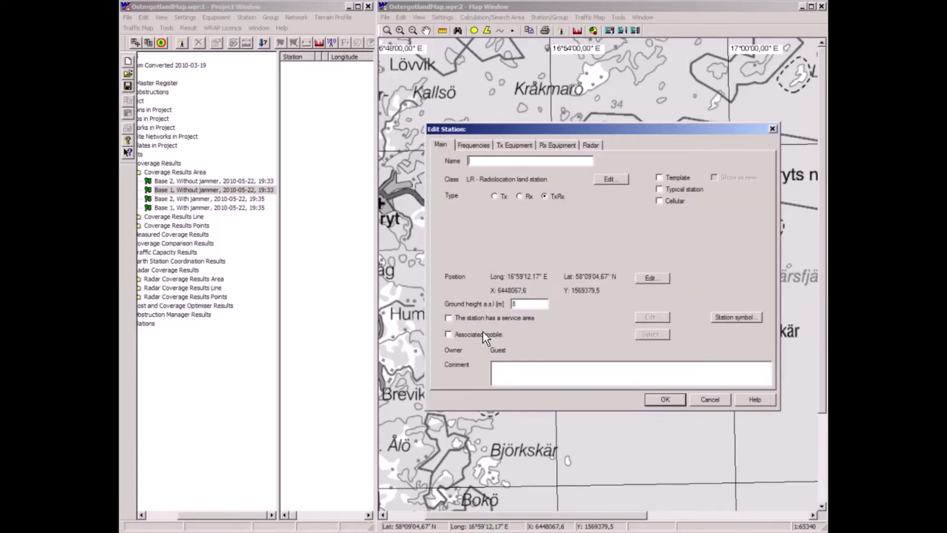
Step: Name the station Radar, check its frequencies and transmitter equipment, and accept it with the template's values
{"action": "type", "text": "Radar"}
{"action": "left_click", "coordinate": [481, 146]}
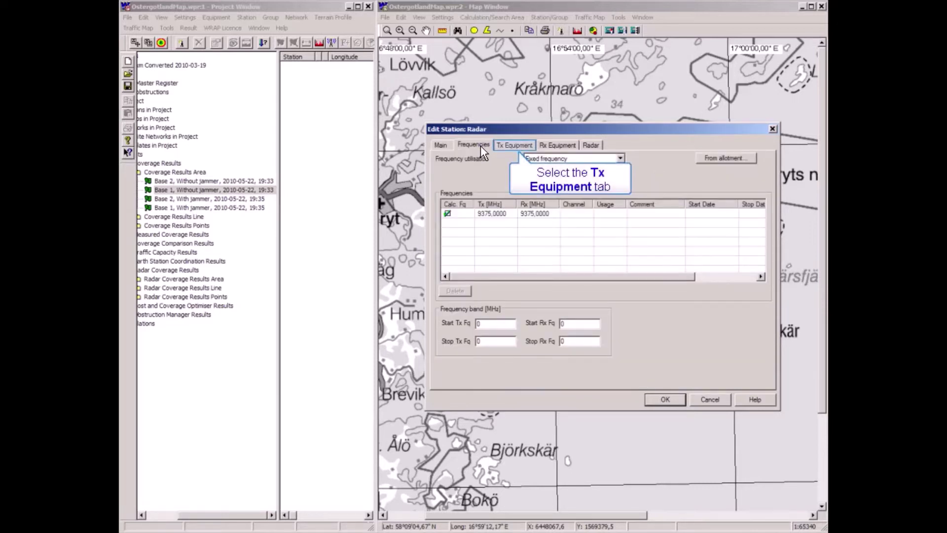
{"action": "left_click", "coordinate": [522, 146]}
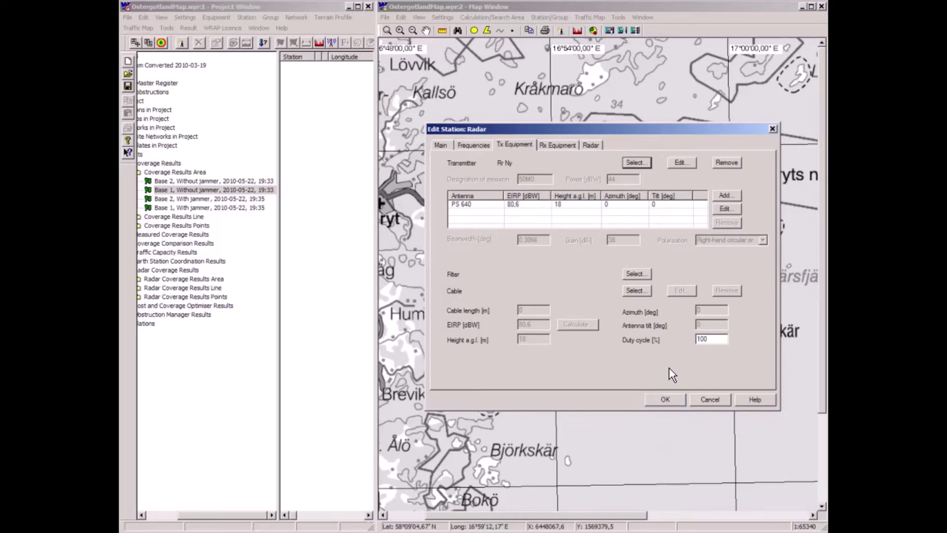
{"action": "left_click", "coordinate": [667, 399]}
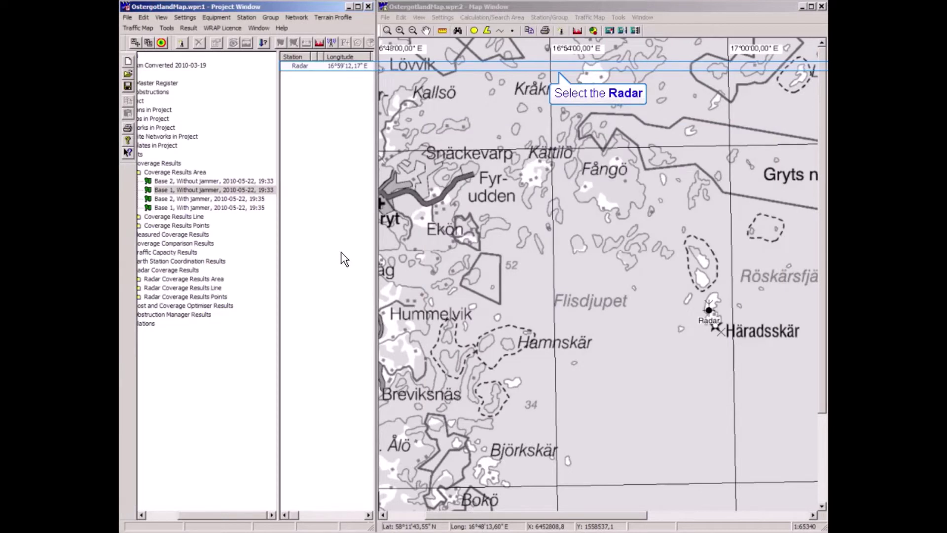
Step: Run a radar coverage calculation for the Radar station with a 40 km radius, adding "Without jammer," to the description
{"action": "left_click", "coordinate": [301, 69]}
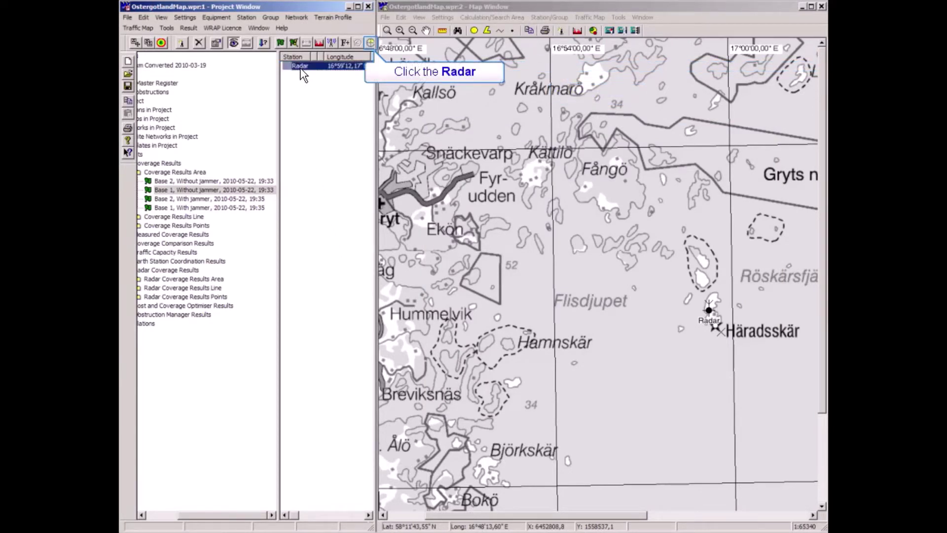
{"action": "left_click", "coordinate": [371, 43]}
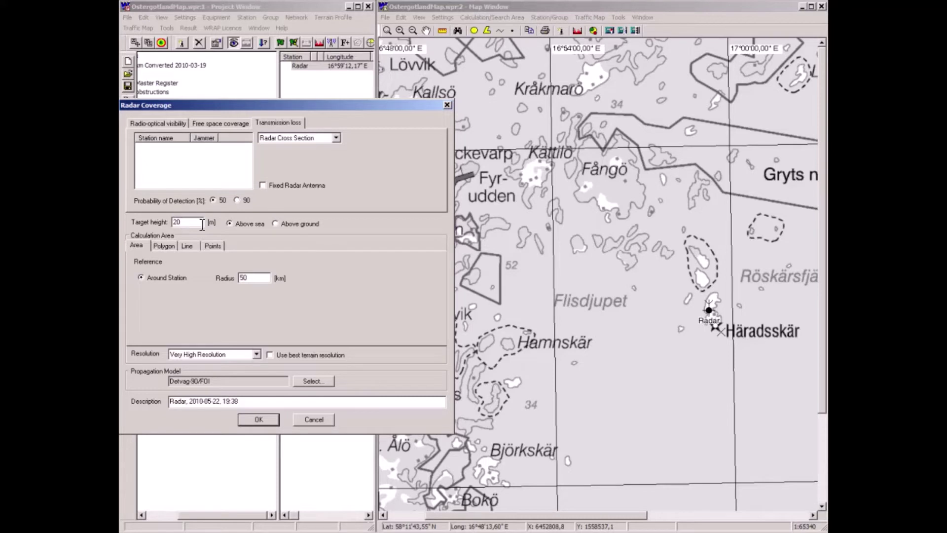
{"action": "double_click", "coordinate": [247, 277]}
{"action": "type", "text": "40"}
{"action": "left_click", "coordinate": [191, 402]}
{"action": "type", "text": "Withou"}
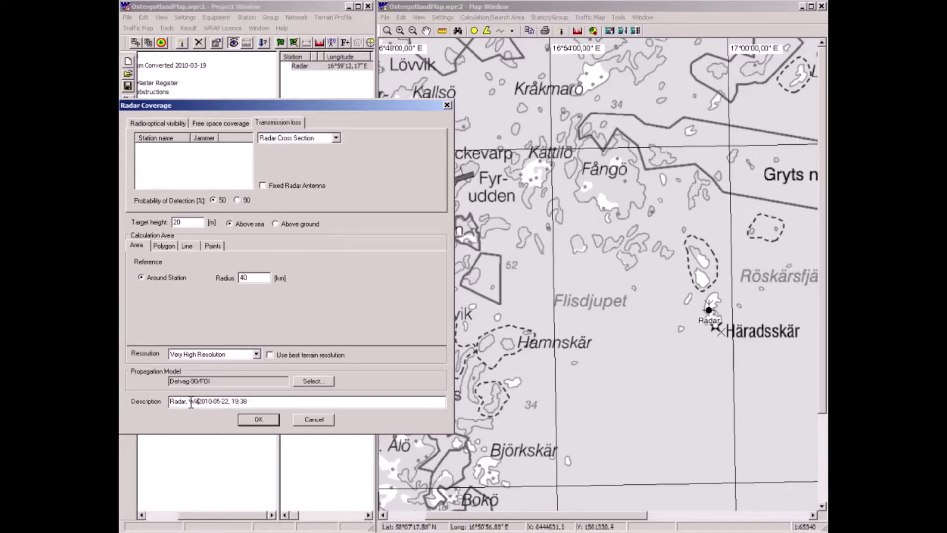
{"action": "type", "text": "t jammer,"}
{"action": "key", "text": "Return"}
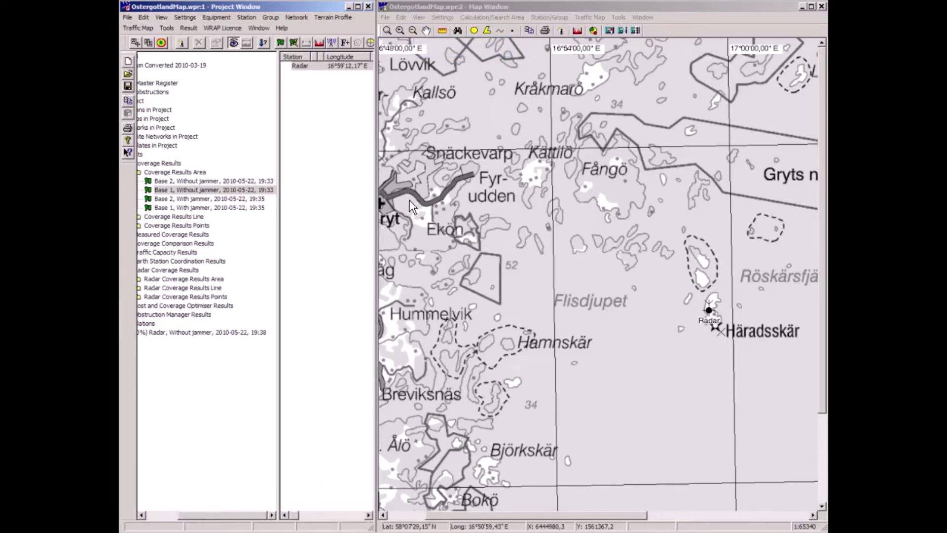
Step: Review the presentation levels of the Radar "Without jammer" coverage result and make it visible on the map
{"action": "left_click", "coordinate": [419, 19]}
{"action": "left_click", "coordinate": [424, 65]}
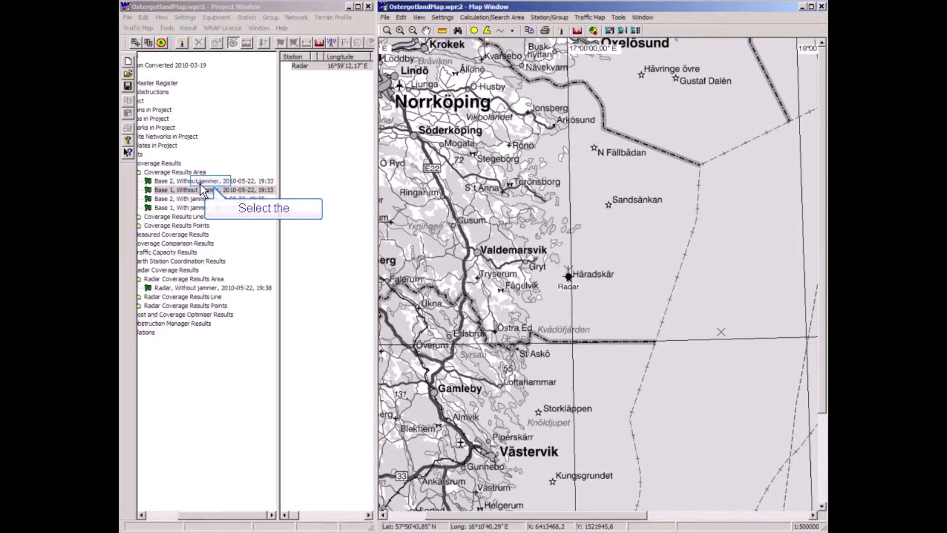
{"action": "double_click", "coordinate": [200, 181]}
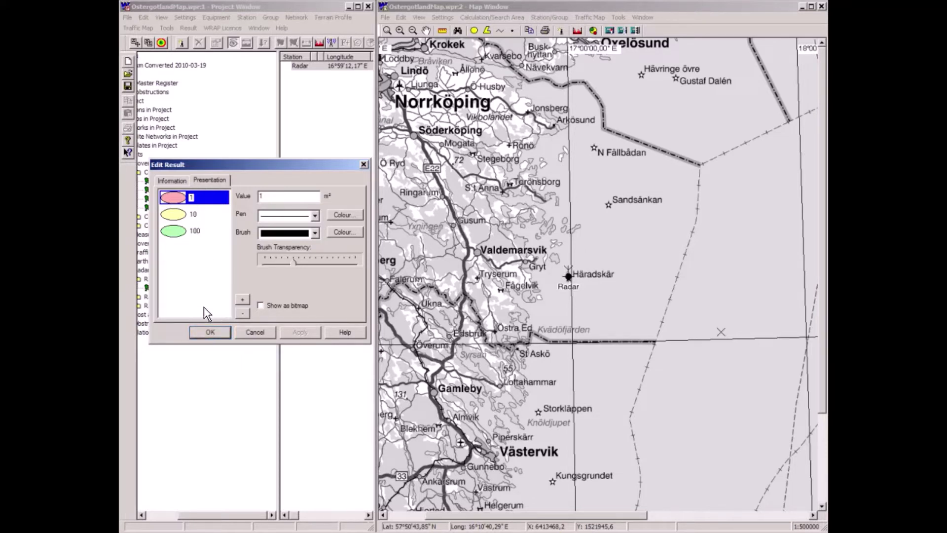
{"action": "right_click", "coordinate": [165, 288]}
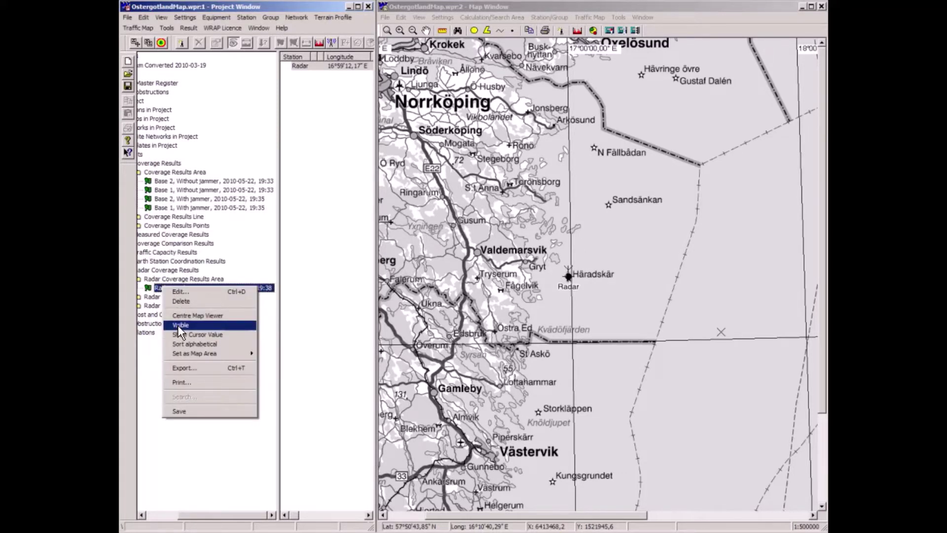
{"action": "left_click", "coordinate": [178, 325]}
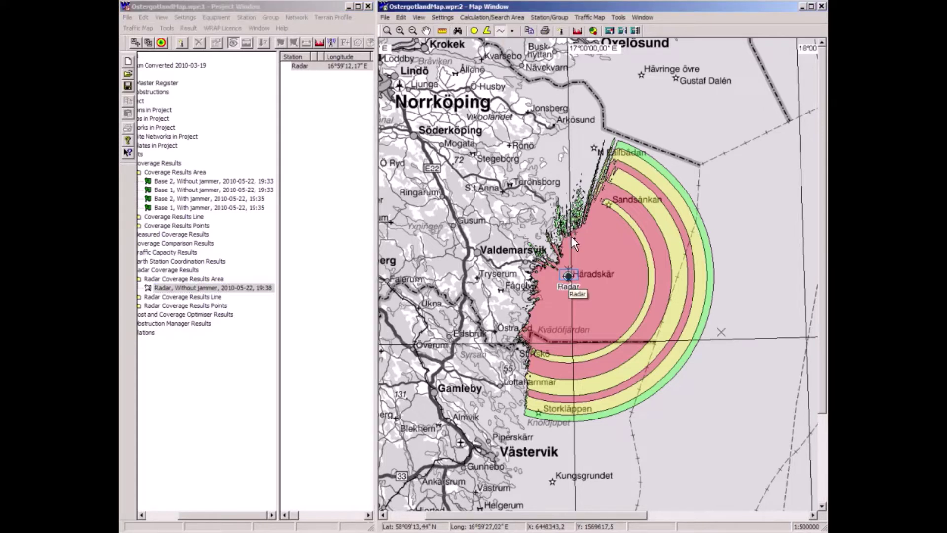
Step: Trace a line from the Radar station eastward to the outer edge of its coverage area
{"action": "left_click", "coordinate": [571, 276]}
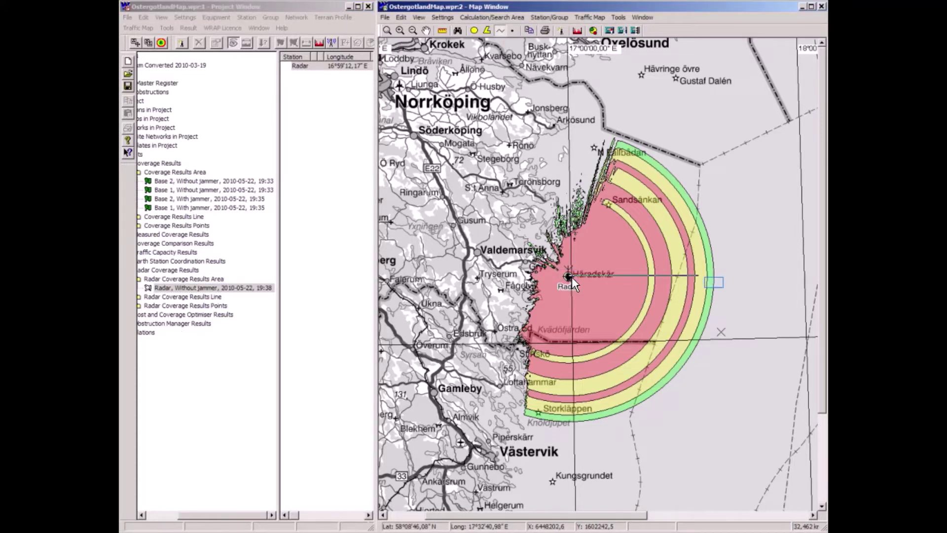
{"action": "left_click", "coordinate": [716, 285]}
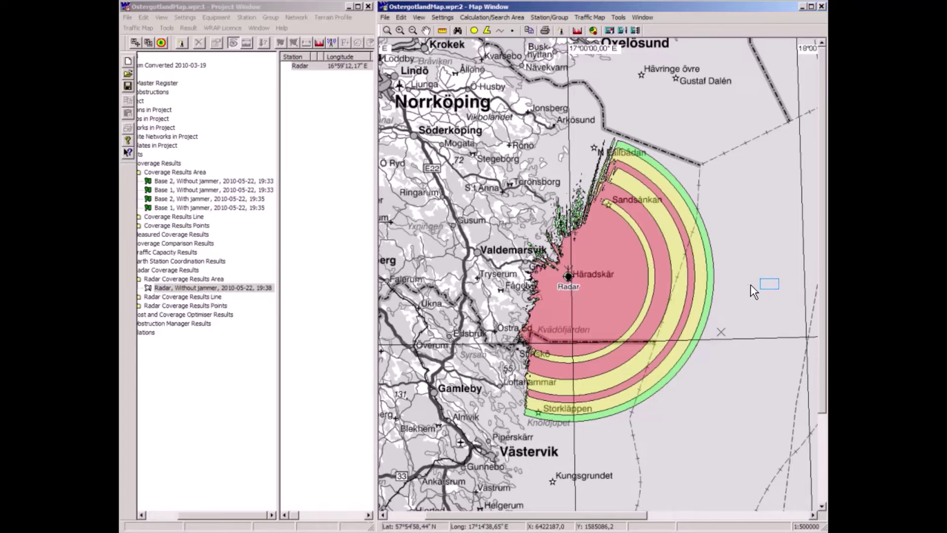
Step: Create a new transmitter station at sea, just east of the radar coverage area, using the Jammer template
{"action": "right_click", "coordinate": [772, 287]}
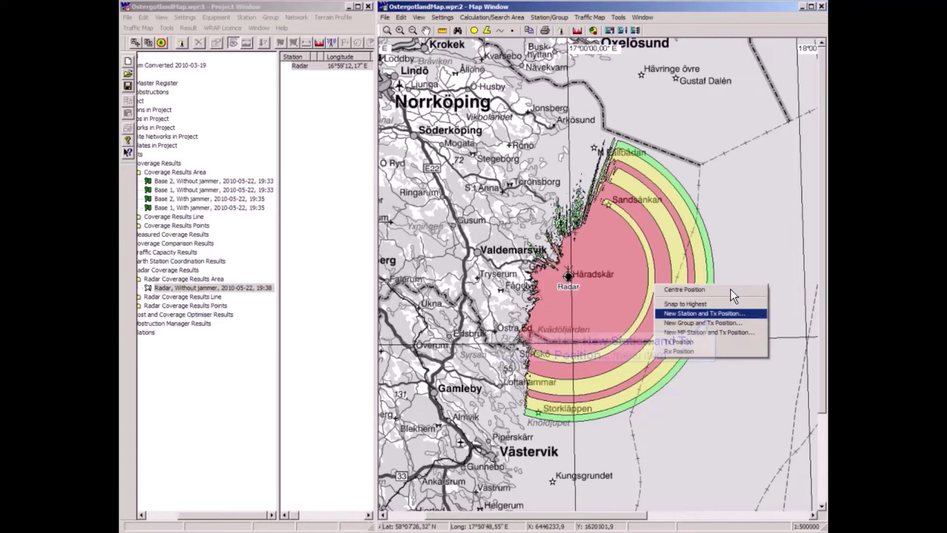
{"action": "left_click", "coordinate": [698, 315]}
{"action": "left_click_drag", "start_coordinate": [730, 230], "coordinate": [744, 280]}
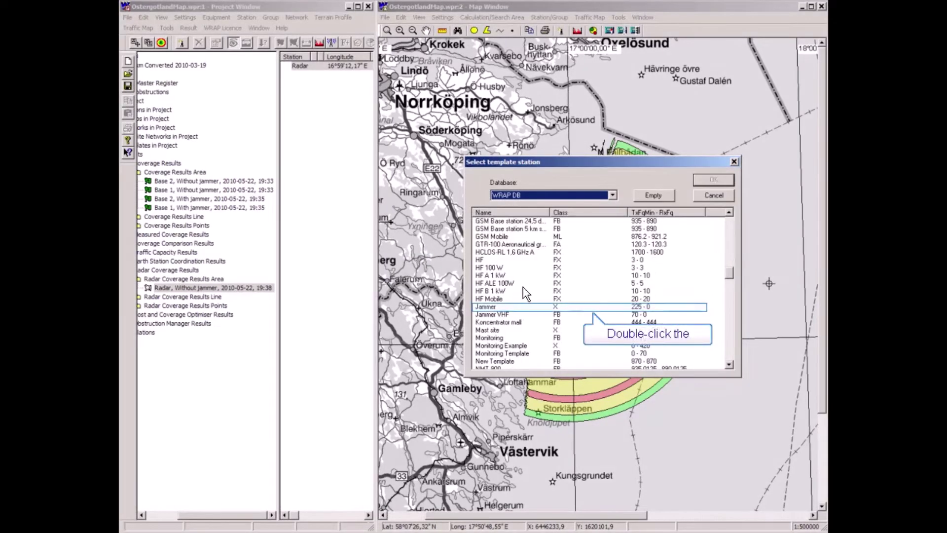
{"action": "double_click", "coordinate": [490, 308]}
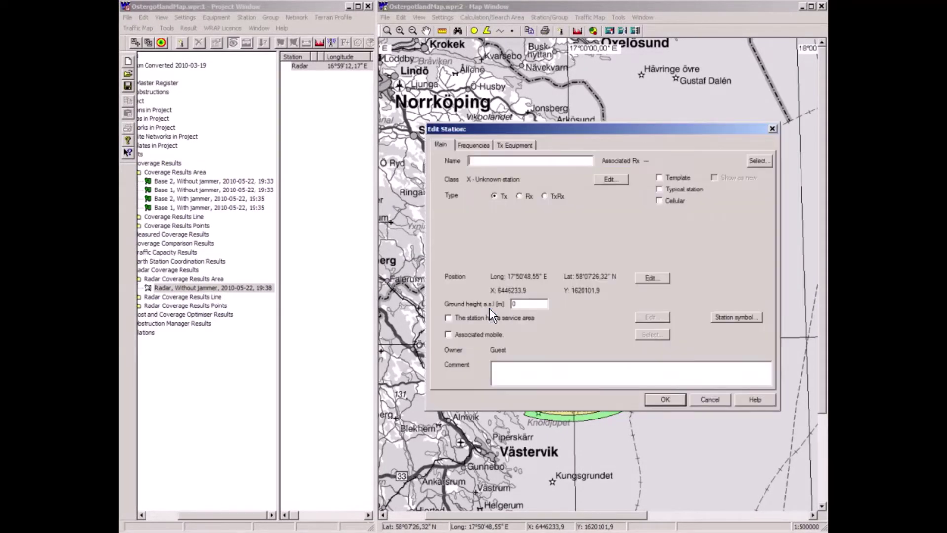
Step: Name the station Jammer, set its Tx frequency to 9375 MHz, and accept it with the template's transmitter equipment
{"action": "type", "text": "Jammer"}
{"action": "left_click", "coordinate": [482, 146]}
{"action": "double_click", "coordinate": [491, 215]}
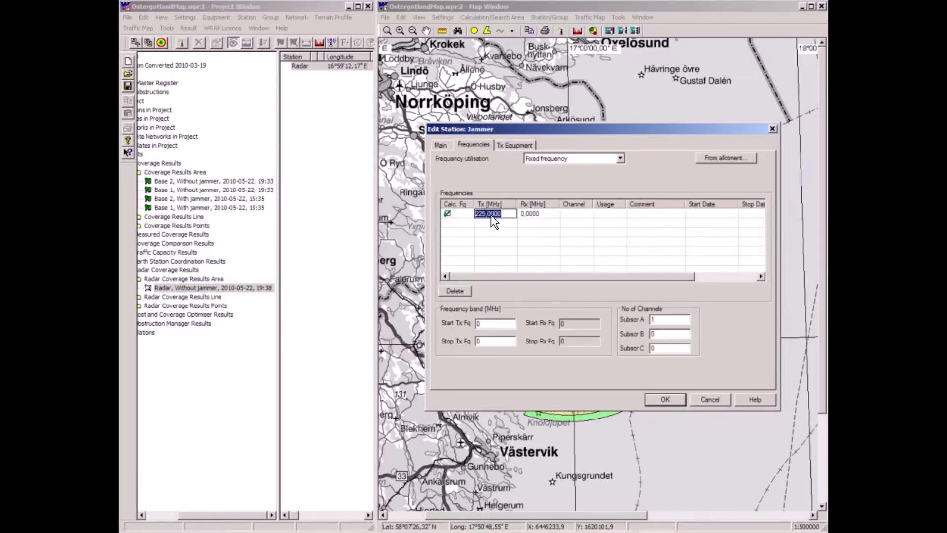
{"action": "type", "text": "9375"}
{"action": "key", "text": "Tab"}
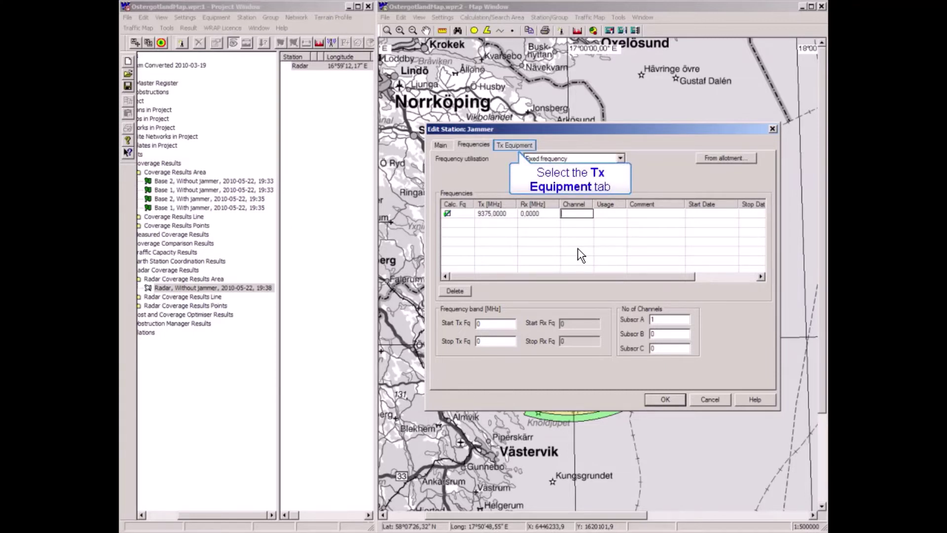
{"action": "left_click", "coordinate": [515, 148]}
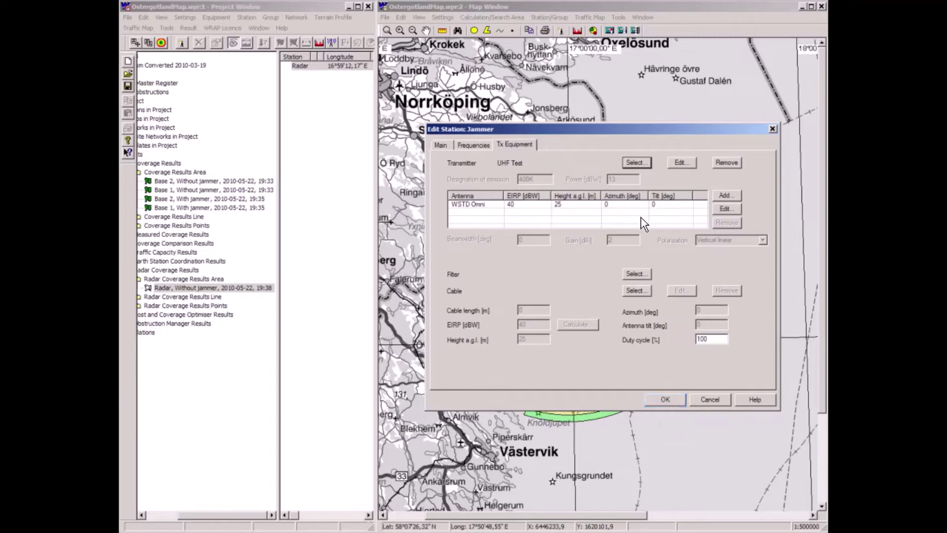
{"action": "left_click", "coordinate": [678, 401]}
Step: Set up a Radar Coverage calculation for the Radar station with Jammer marked as jammer and a 6 dB interference margin
{"action": "left_click", "coordinate": [305, 67]}
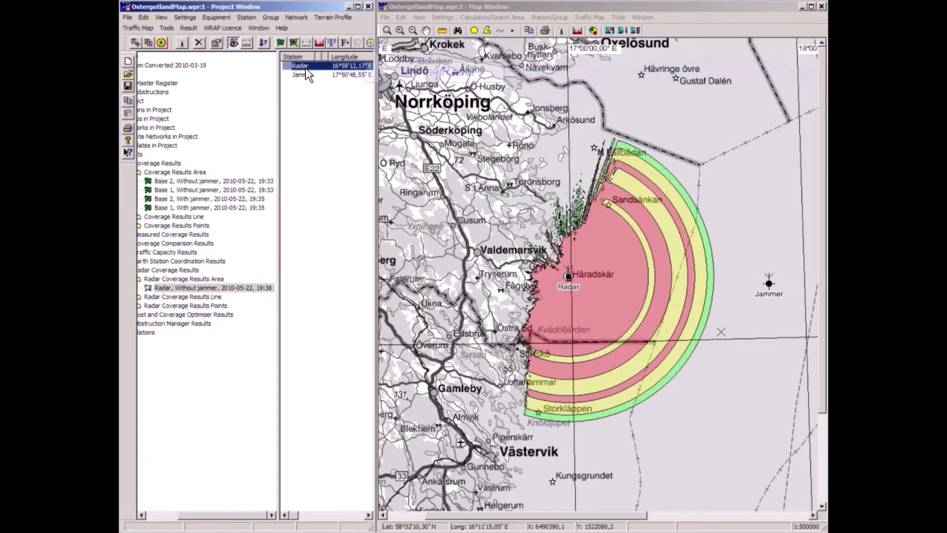
{"action": "left_click", "coordinate": [371, 43]}
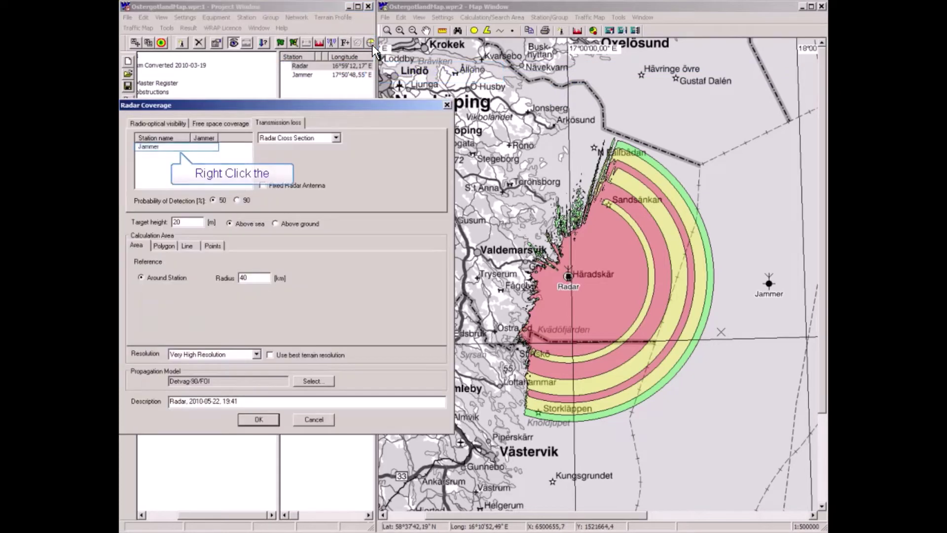
{"action": "right_click", "coordinate": [147, 147]}
{"action": "left_click", "coordinate": [163, 152]}
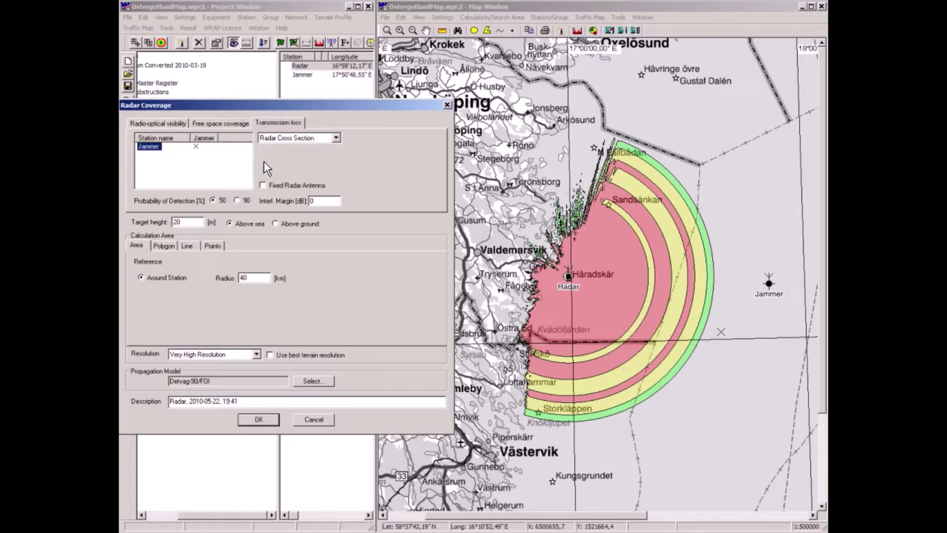
{"action": "double_click", "coordinate": [311, 200]}
{"action": "type", "text": "6"}
Step: Add "With jammer" to the calculation description after the station name and start the radar coverage calculation
{"action": "left_click", "coordinate": [191, 402]}
{"action": "type", "text": ", With"}
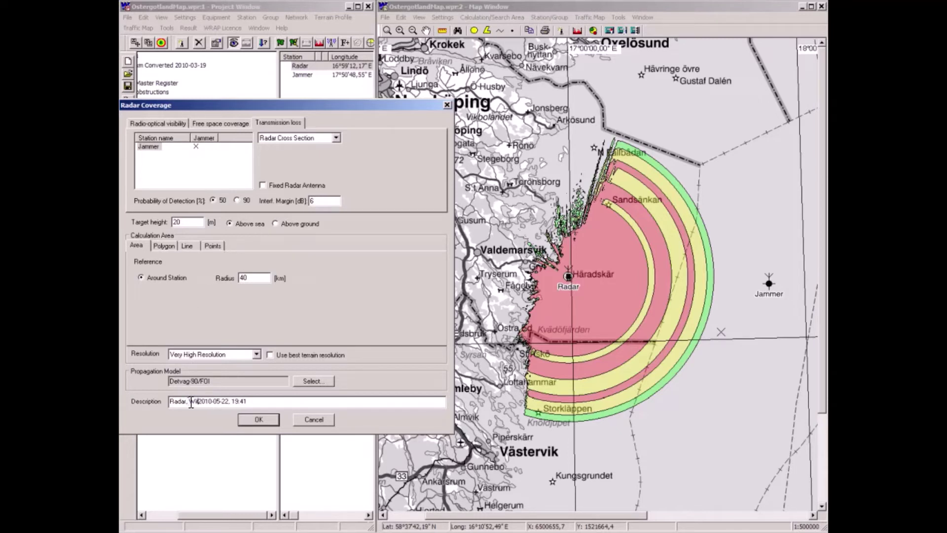
{"action": "type", "text": " jammer,"}
{"action": "key", "text": "Return"}
{"action": "left_click_drag", "start_coordinate": [231, 515], "coordinate": [209, 513]}
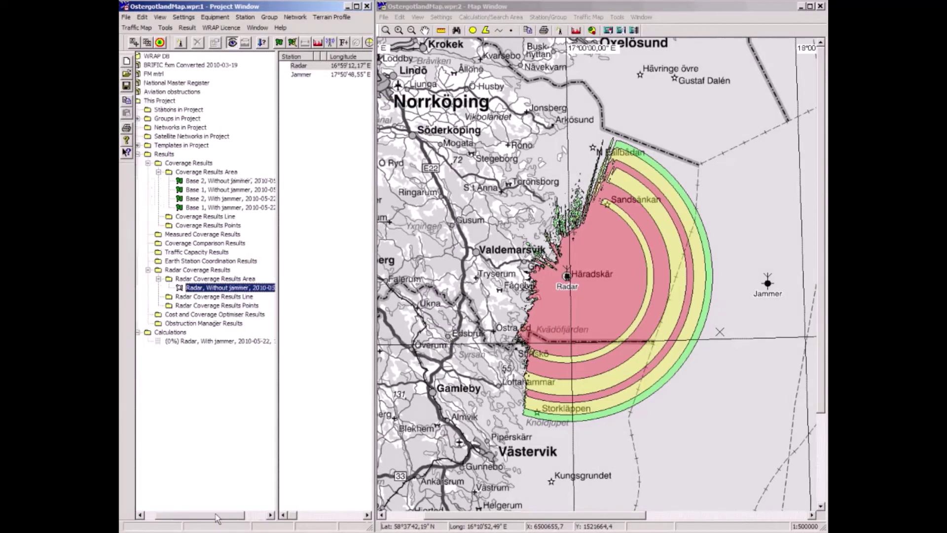
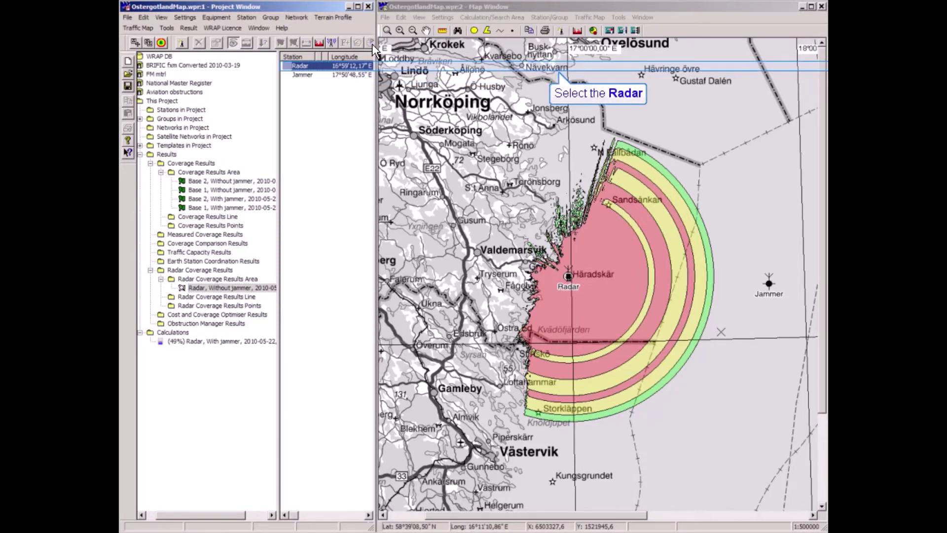
Step: Consult the Radar Coverage help on the transmission loss and radio-optical visibility options for the Radar station
{"action": "left_click", "coordinate": [301, 66]}
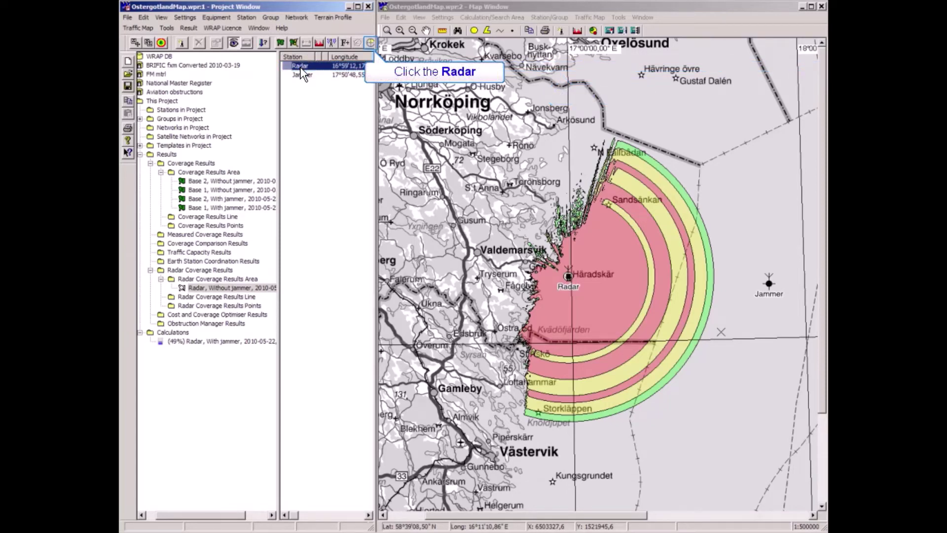
{"action": "left_click", "coordinate": [371, 42]}
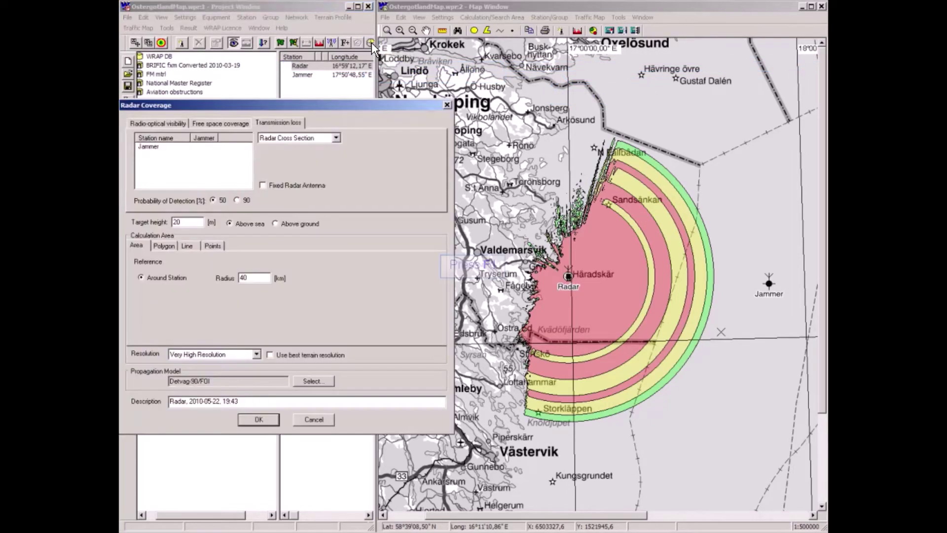
{"action": "key", "text": "F1"}
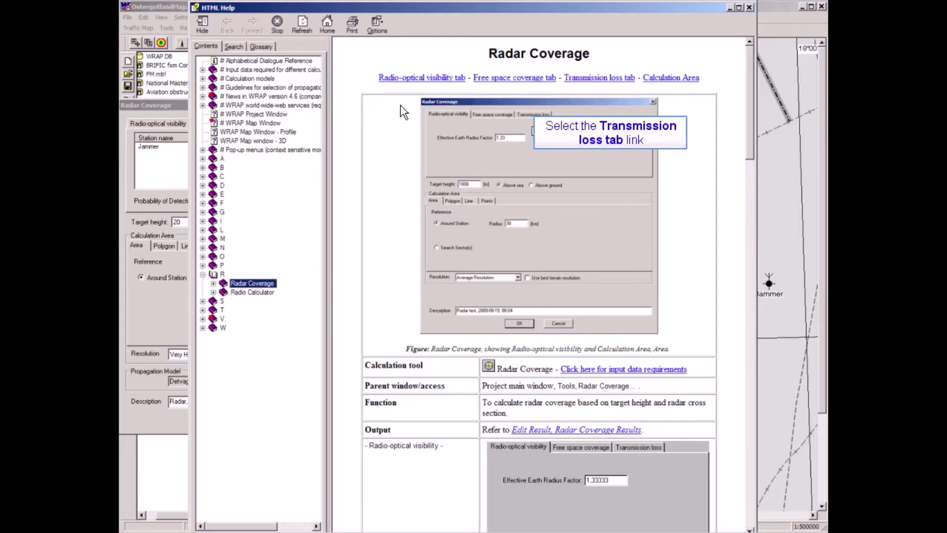
{"action": "left_click", "coordinate": [534, 118]}
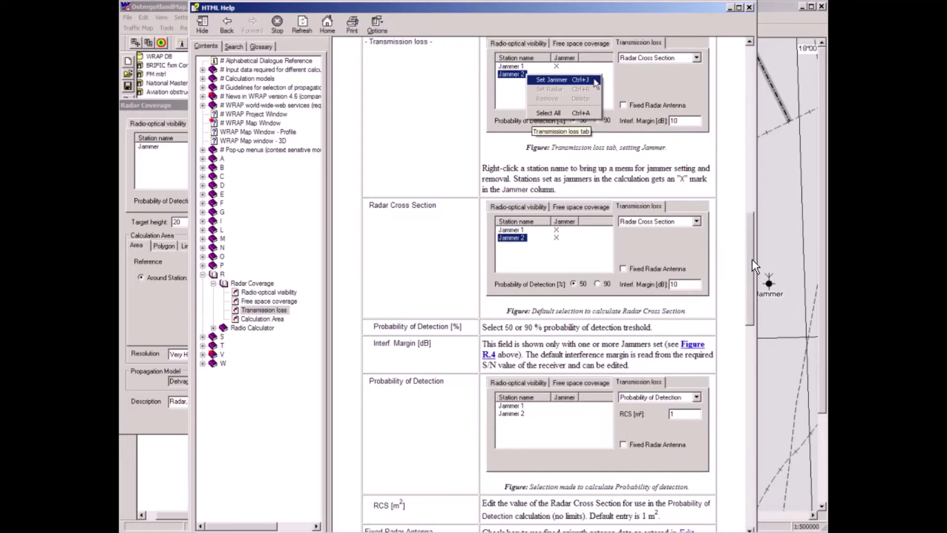
{"action": "left_click_drag", "start_coordinate": [754, 266], "coordinate": [742, 91]}
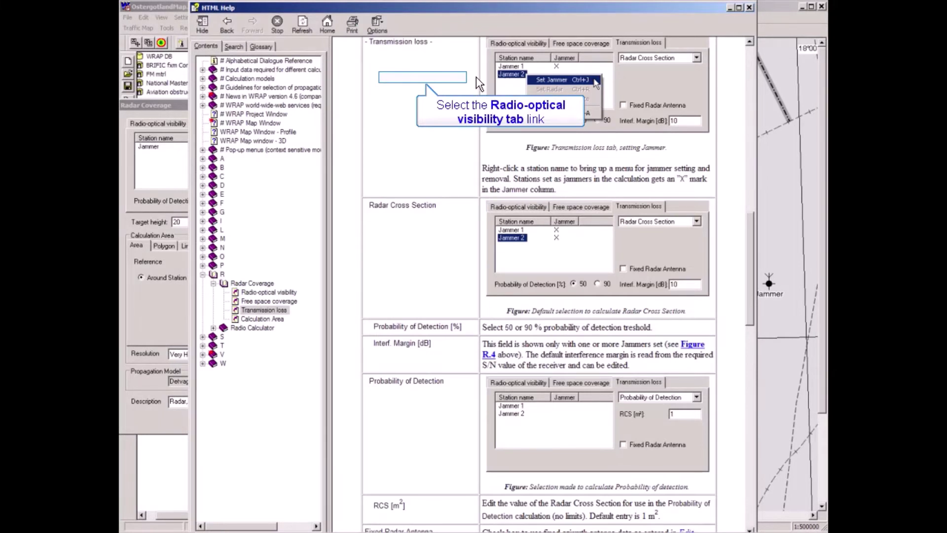
{"action": "left_click", "coordinate": [447, 78]}
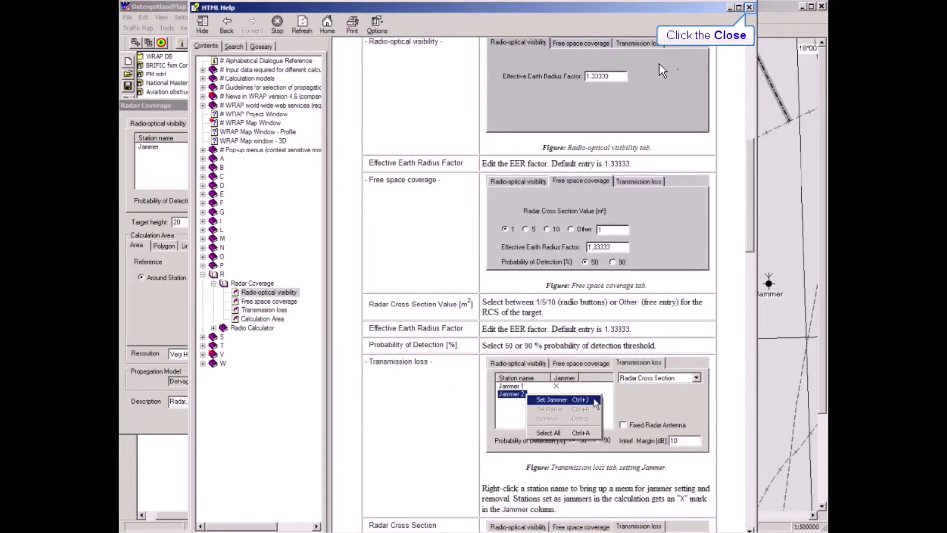
{"action": "left_click", "coordinate": [751, 7]}
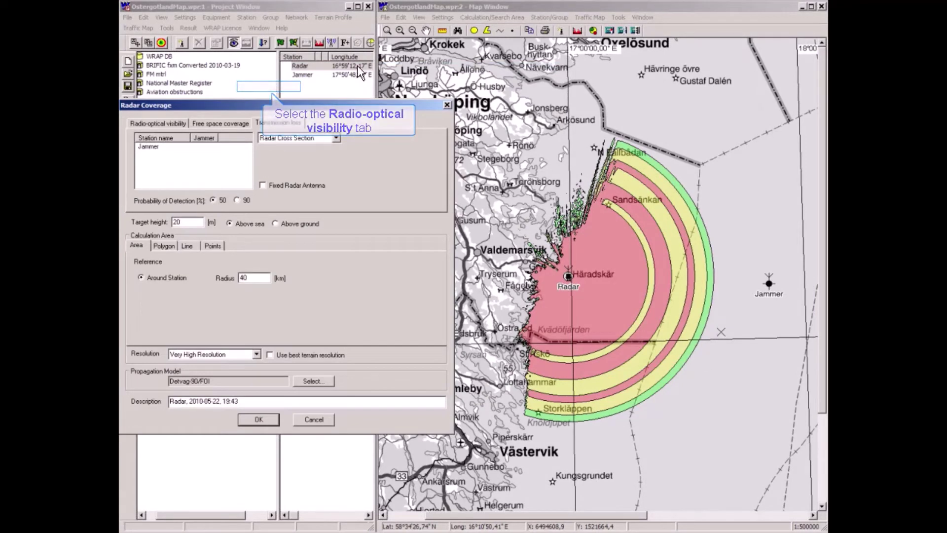
Step: Review the radio-optical visibility settings for radar coverage and dismiss the calculation without running it
{"action": "left_click", "coordinate": [282, 87]}
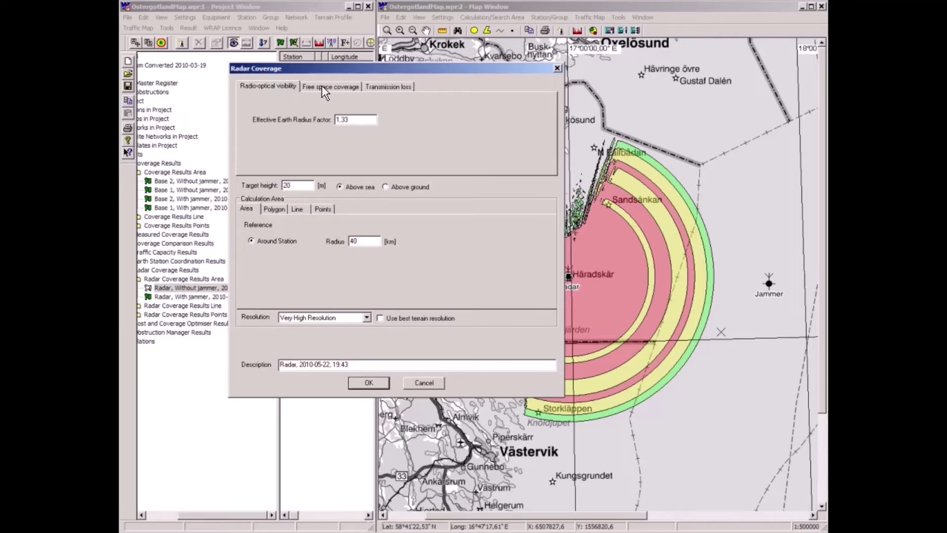
{"action": "left_click_drag", "start_coordinate": [361, 68], "coordinate": [364, 54]}
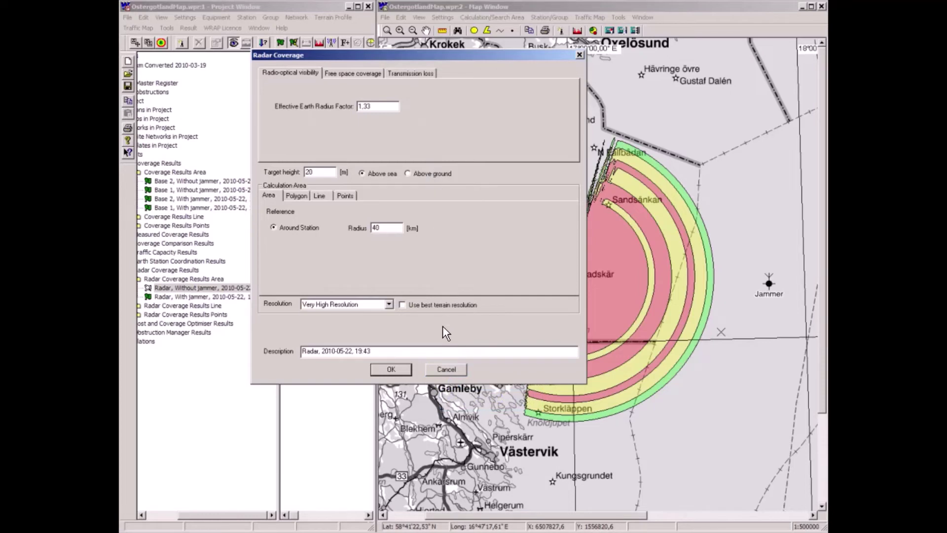
{"action": "left_click", "coordinate": [443, 370]}
Step: Hide the Radar "Without jammer" coverage result on the map and make the "With jammer" result visible instead
{"action": "left_click_drag", "start_coordinate": [192, 514], "coordinate": [158, 496]}
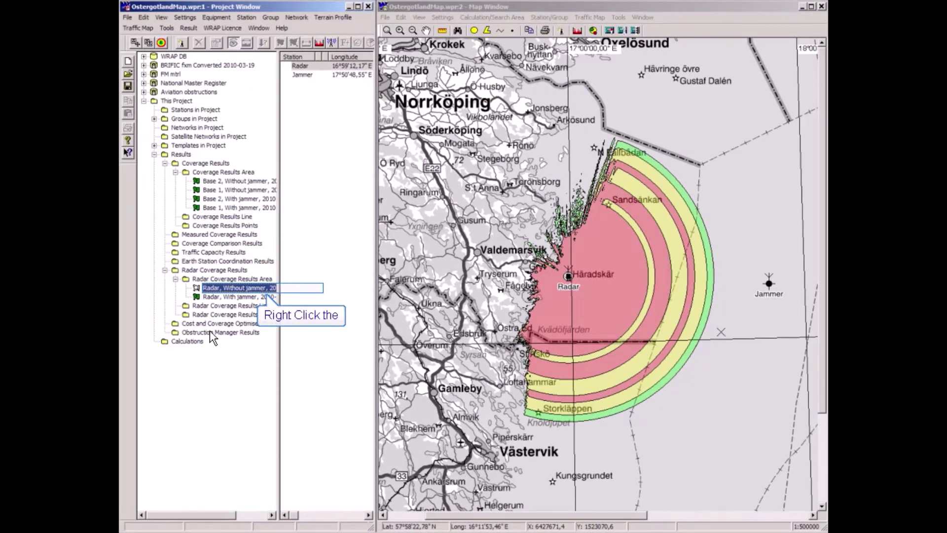
{"action": "right_click", "coordinate": [210, 289]}
{"action": "left_click", "coordinate": [227, 328]}
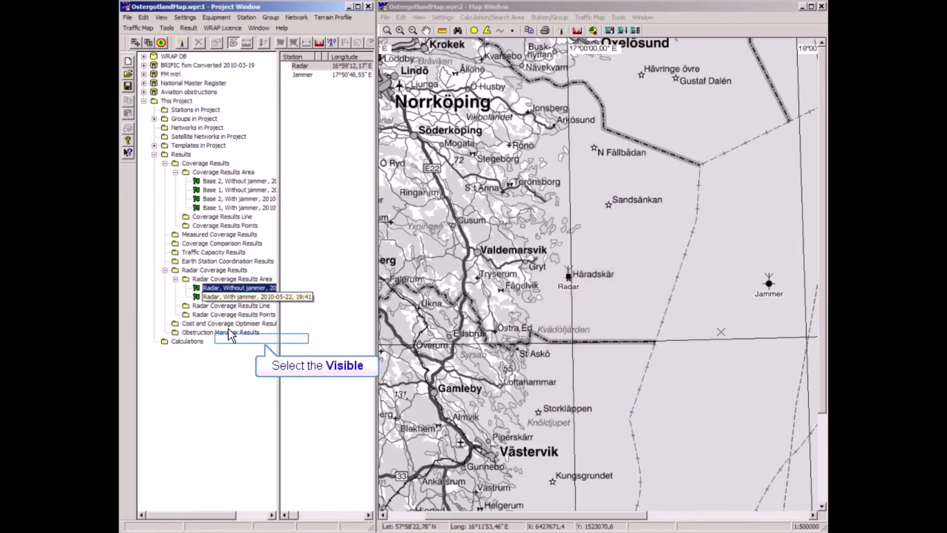
{"action": "right_click", "coordinate": [215, 297]}
{"action": "left_click", "coordinate": [229, 339]}
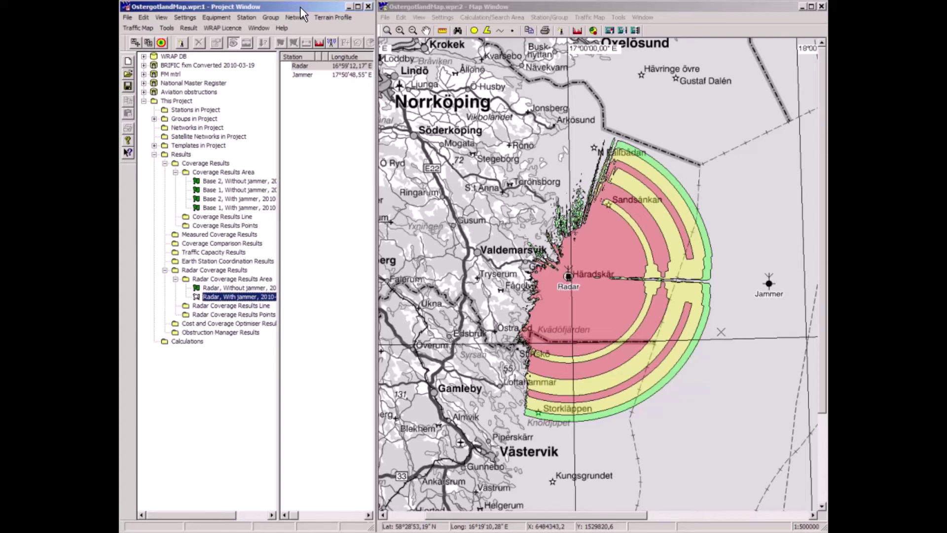
Step: Load the CovOptJammingMotala.wco settings into the Cost and Coverage Optimiser, with the map showing the Motala and Linköping region
{"action": "left_click", "coordinate": [431, 31]}
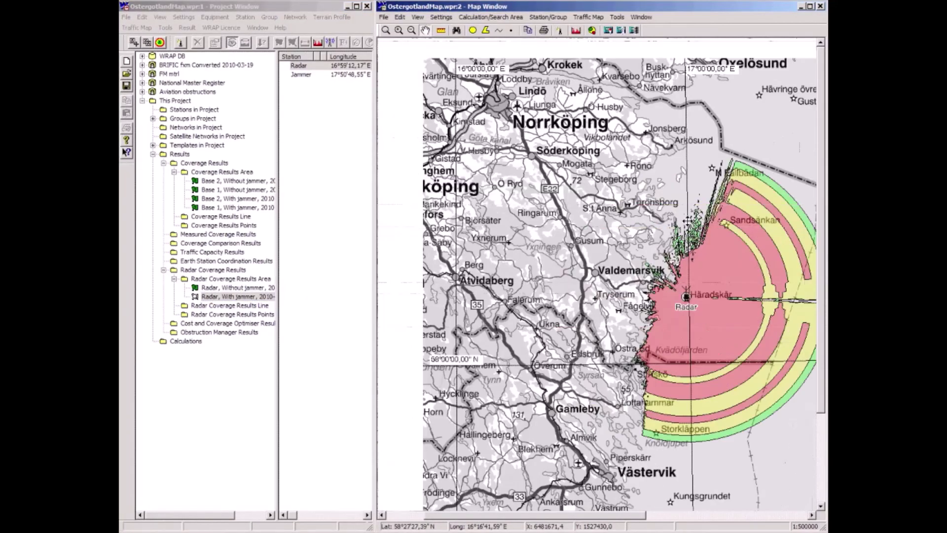
{"action": "left_click_drag", "start_coordinate": [512, 163], "coordinate": [681, 220]}
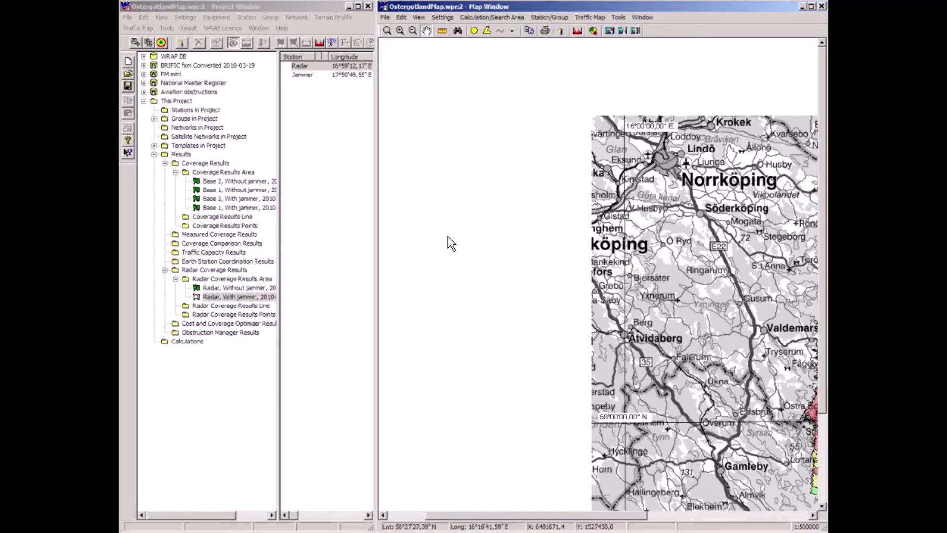
{"action": "left_click_drag", "start_coordinate": [441, 256], "coordinate": [551, 262]}
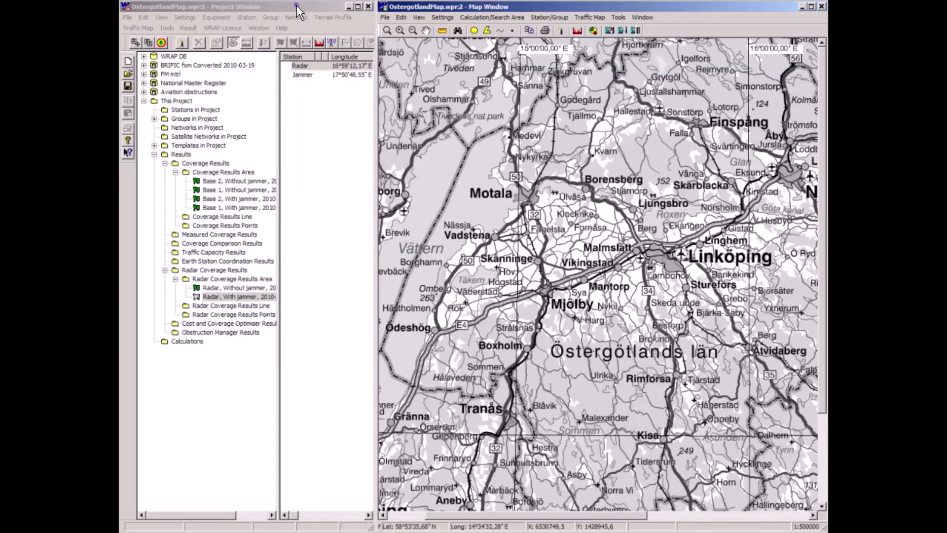
{"action": "left_click", "coordinate": [297, 6]}
{"action": "left_click", "coordinate": [168, 29]}
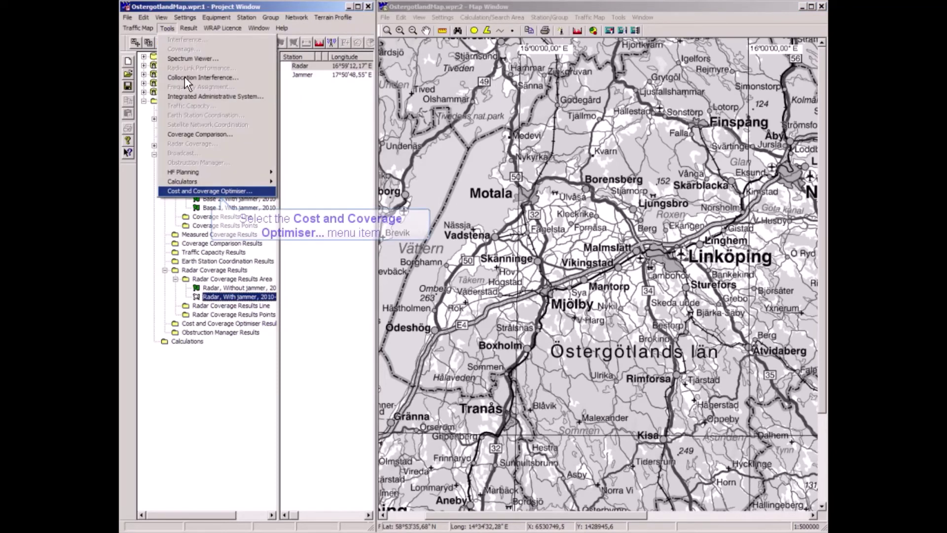
{"action": "left_click", "coordinate": [189, 193]}
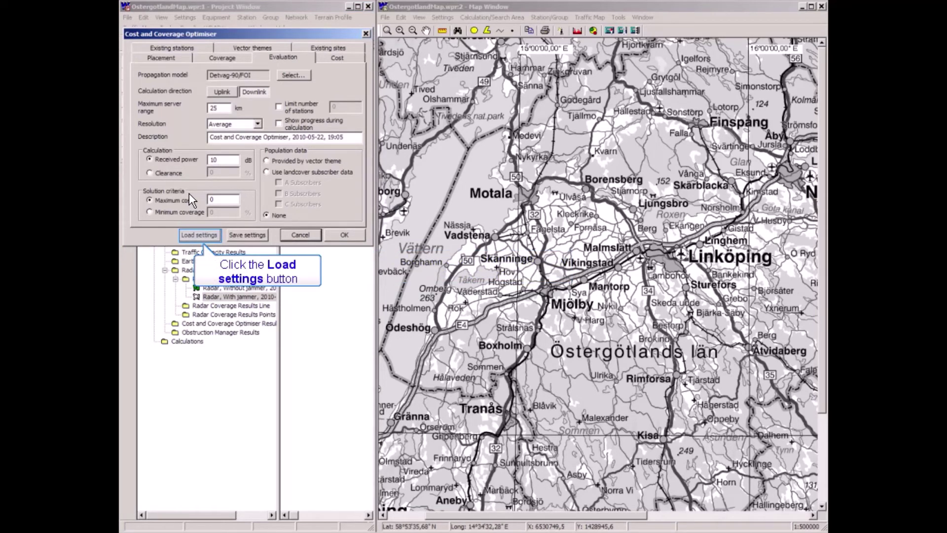
{"action": "left_click", "coordinate": [202, 235]}
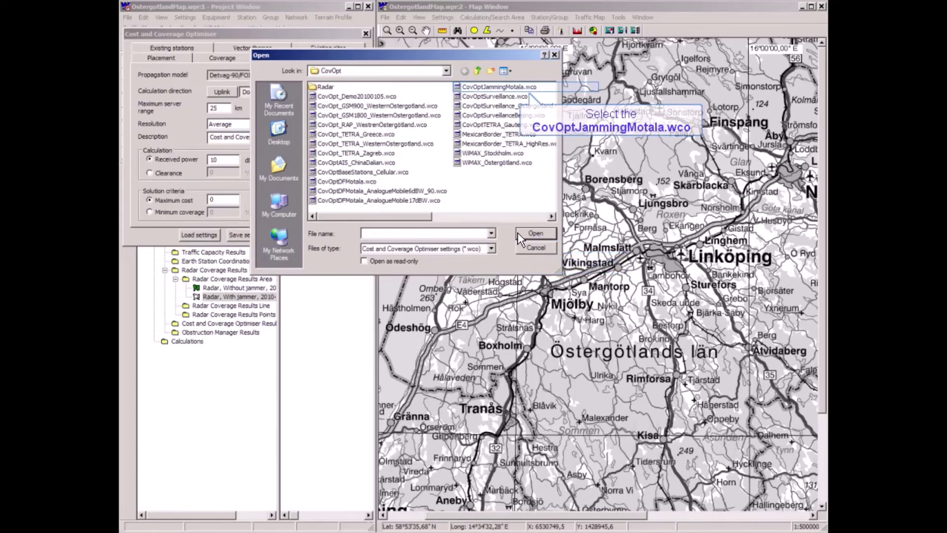
{"action": "left_click", "coordinate": [472, 87]}
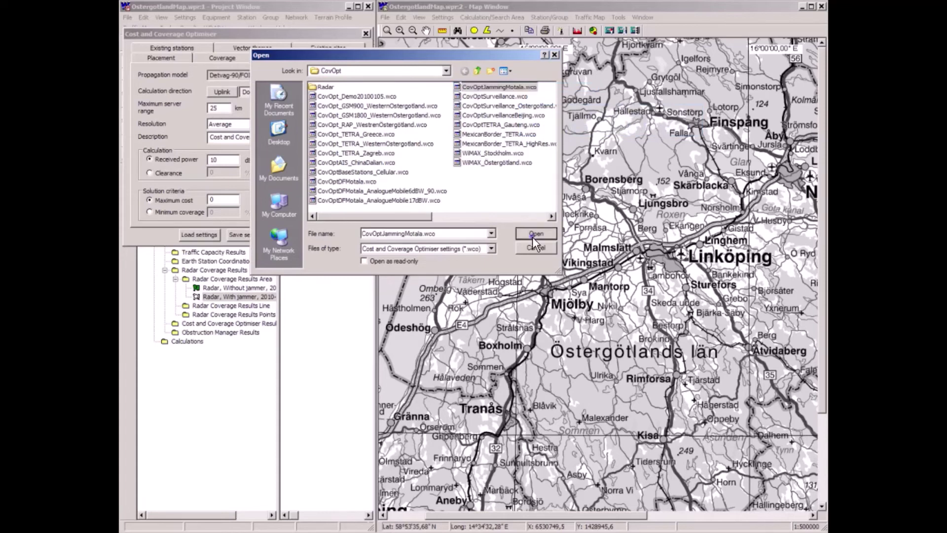
{"action": "left_click", "coordinate": [534, 234]}
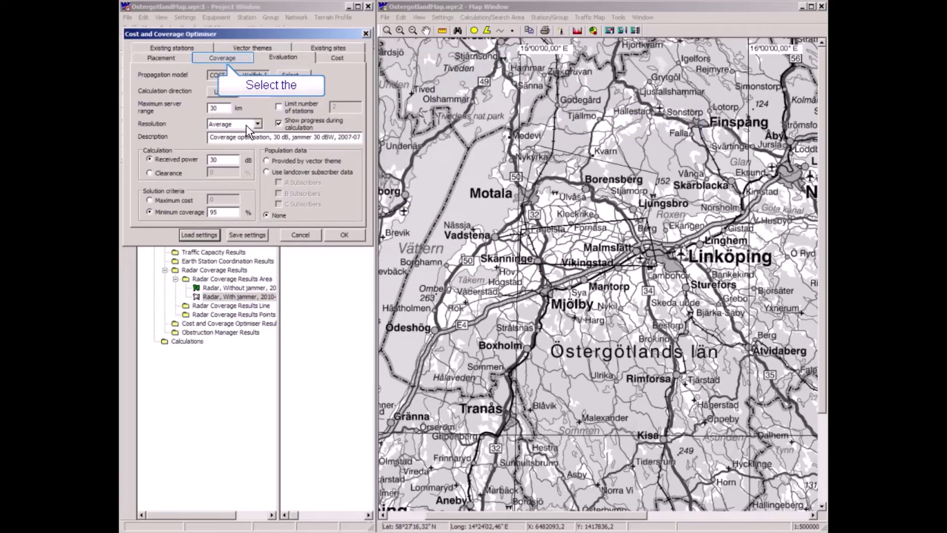
Step: Display the optimiser's coverage Area 1 and its placement Area 1 on the map
{"action": "left_click", "coordinate": [233, 59]}
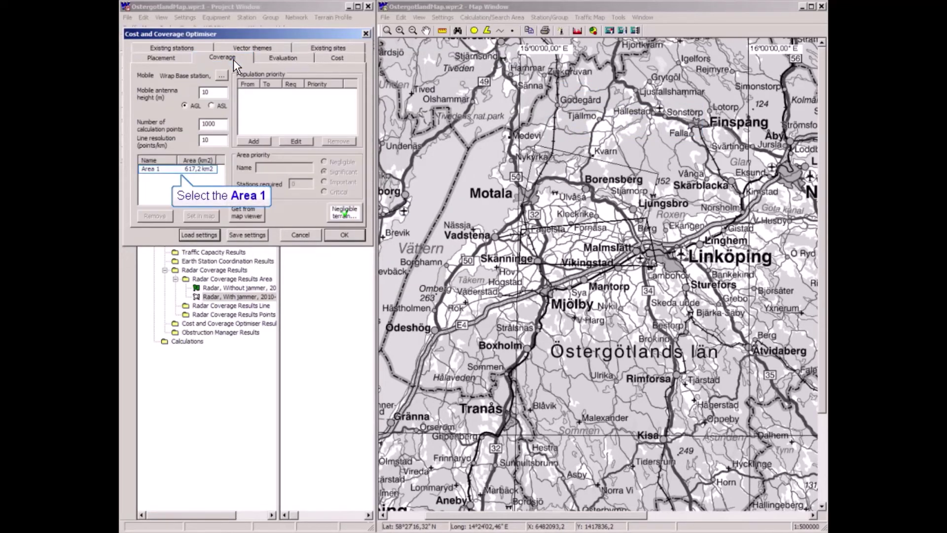
{"action": "left_click", "coordinate": [150, 170]}
{"action": "left_click", "coordinate": [195, 217]}
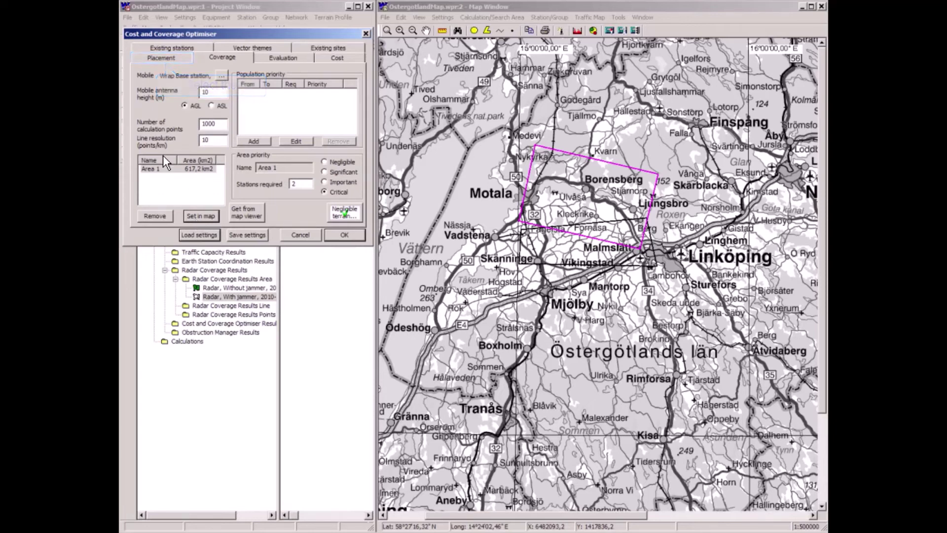
{"action": "left_click", "coordinate": [158, 58]}
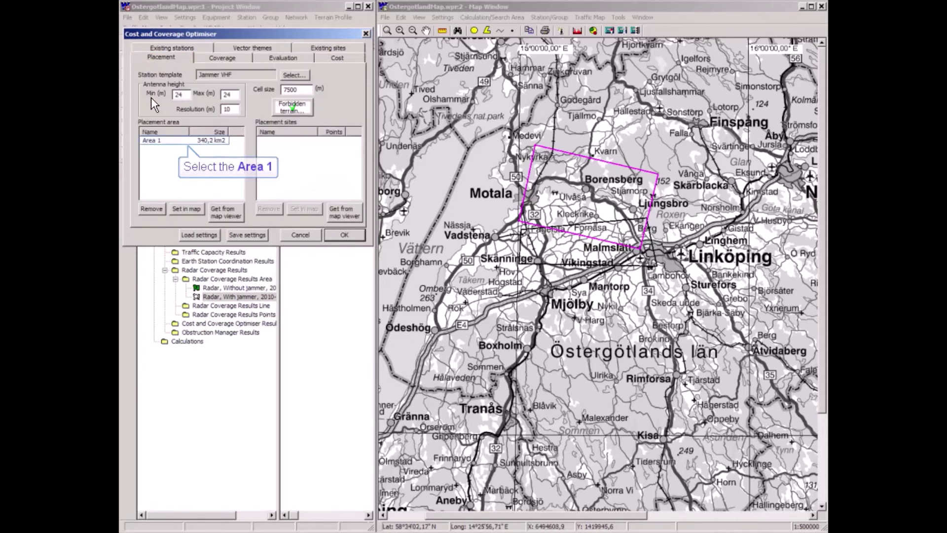
{"action": "left_click", "coordinate": [151, 141]}
{"action": "left_click", "coordinate": [185, 211]}
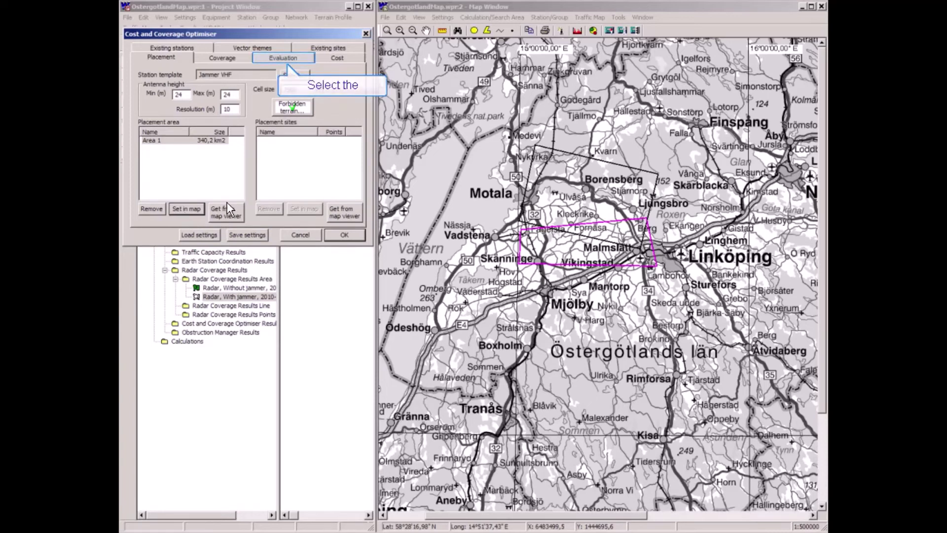
Step: Review the optimiser's evaluation criteria and the mobile station settings used for coverage
{"action": "left_click", "coordinate": [285, 58]}
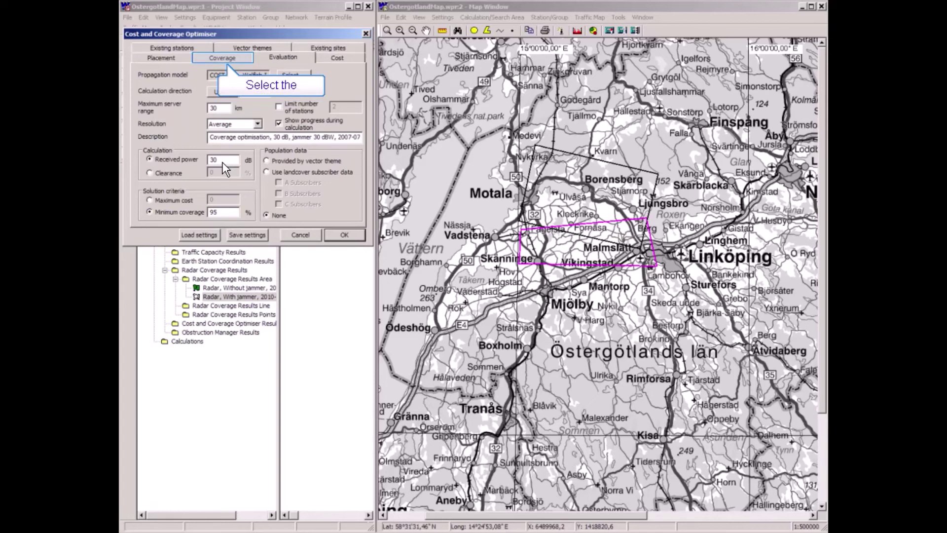
{"action": "left_click", "coordinate": [214, 58]}
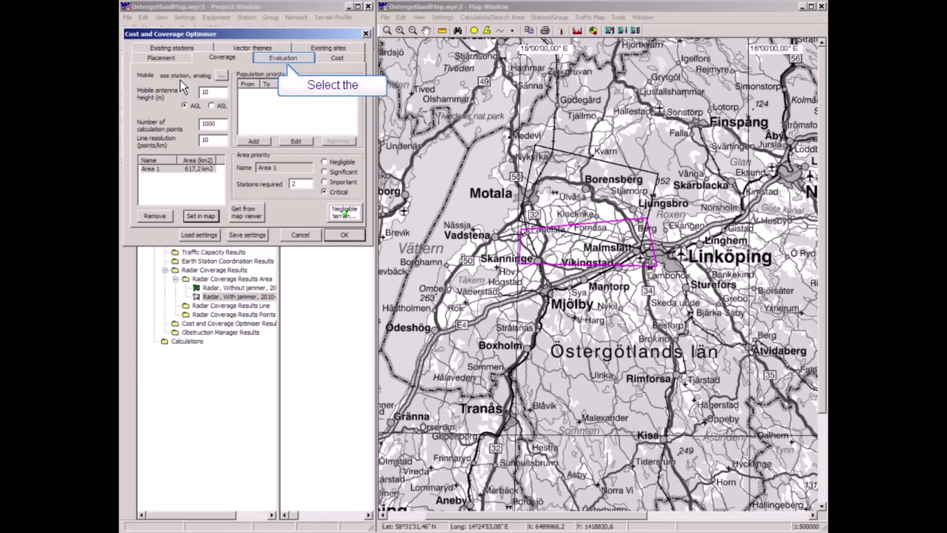
{"action": "left_click", "coordinate": [280, 61]}
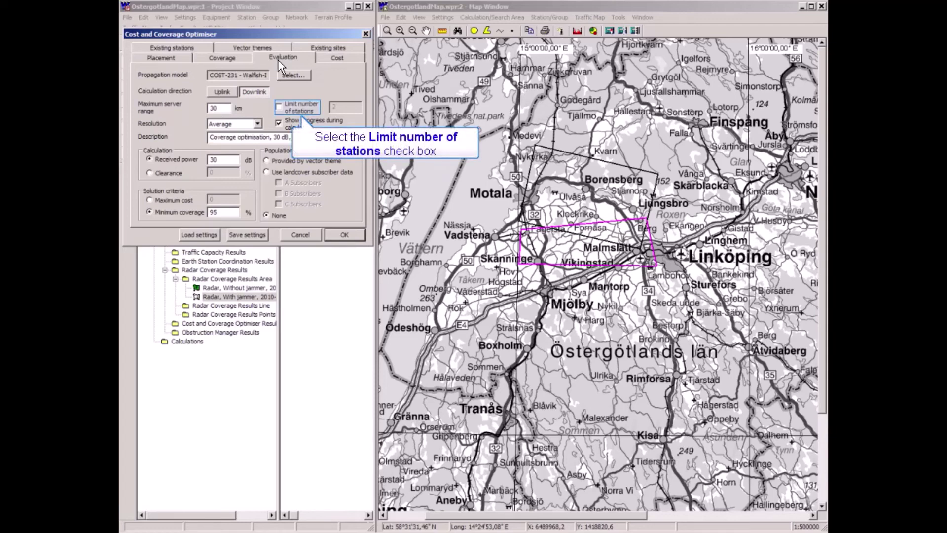
Step: Try limiting the number of stations to 2 in the optimiser's evaluation, remove the limit, and cancel the optimiser
{"action": "left_click", "coordinate": [283, 109]}
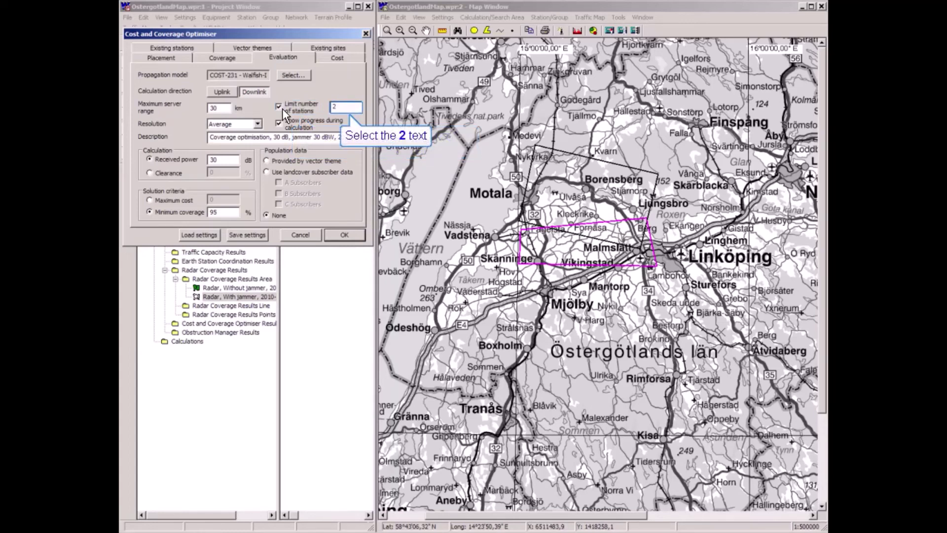
{"action": "double_click", "coordinate": [333, 109]}
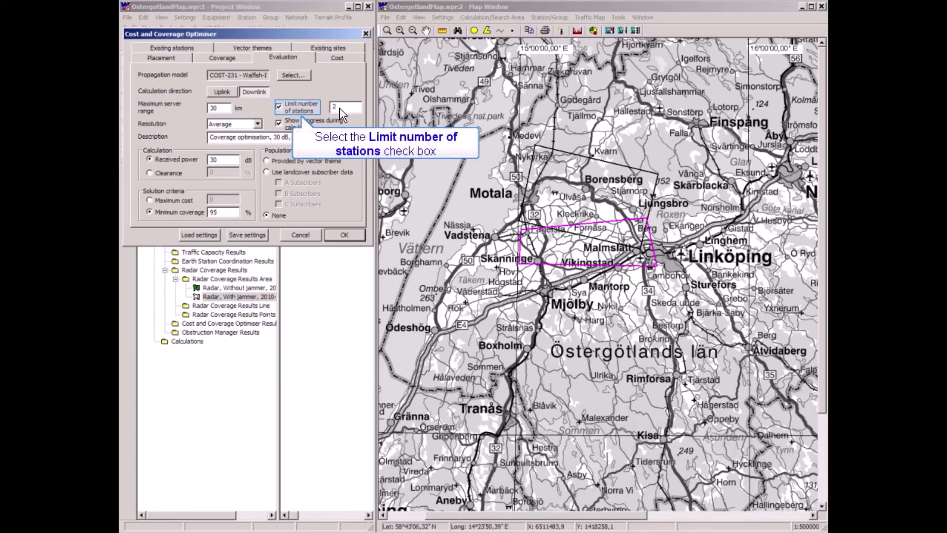
{"action": "left_click", "coordinate": [279, 106]}
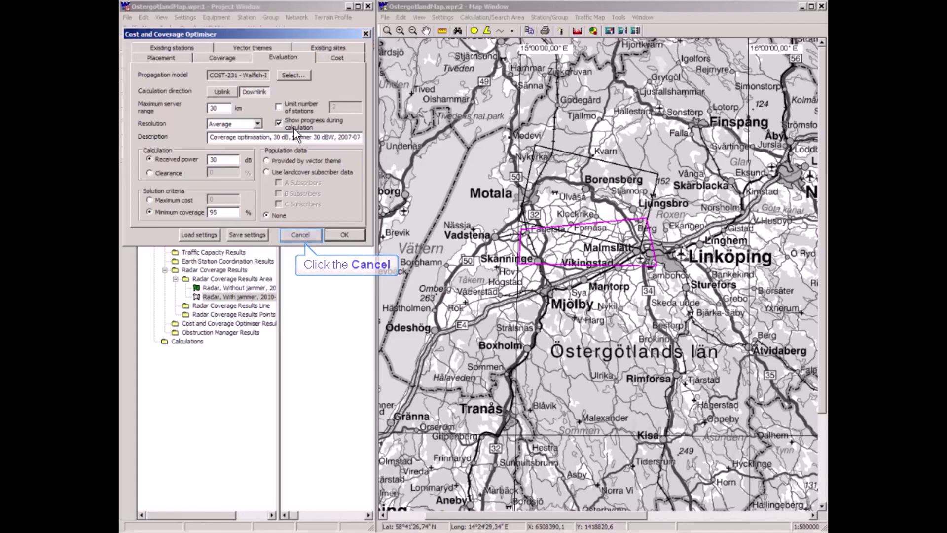
{"action": "left_click", "coordinate": [300, 235]}
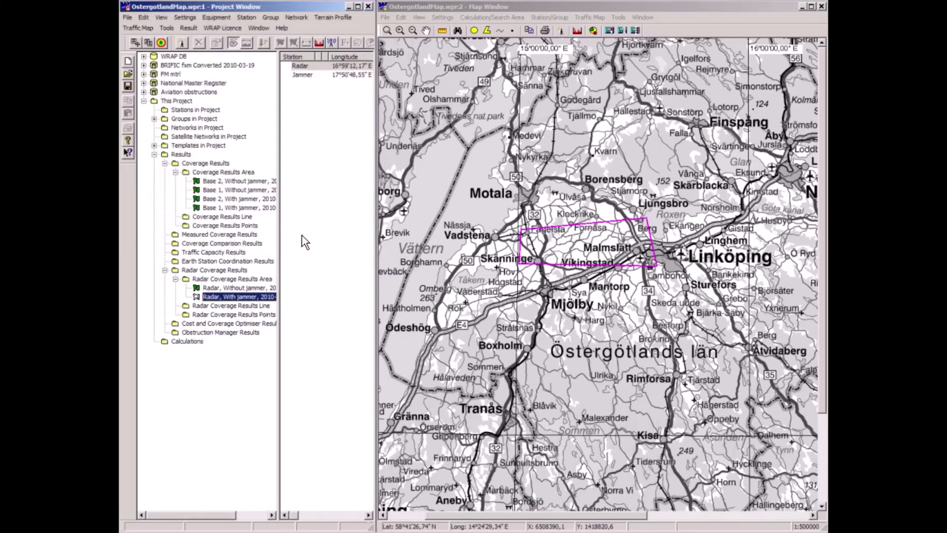